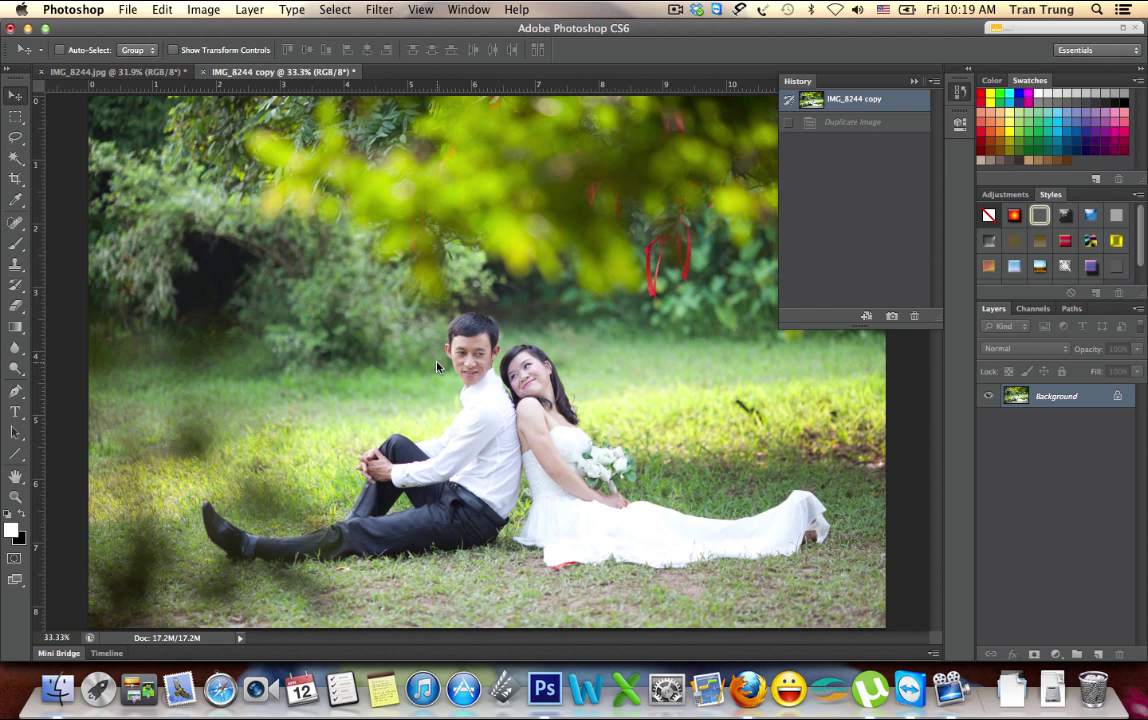
- Add a new layer and draw a white radial gradient glow from the upper-left corner
left_click(1099, 656)
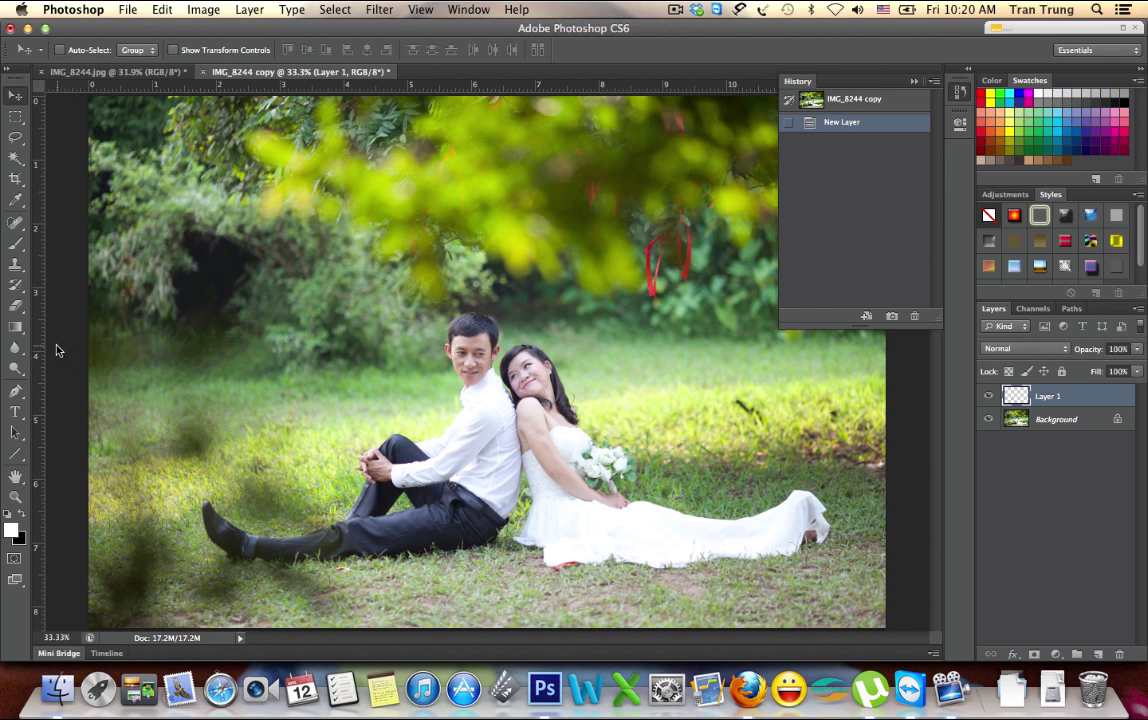
left_click(15, 327)
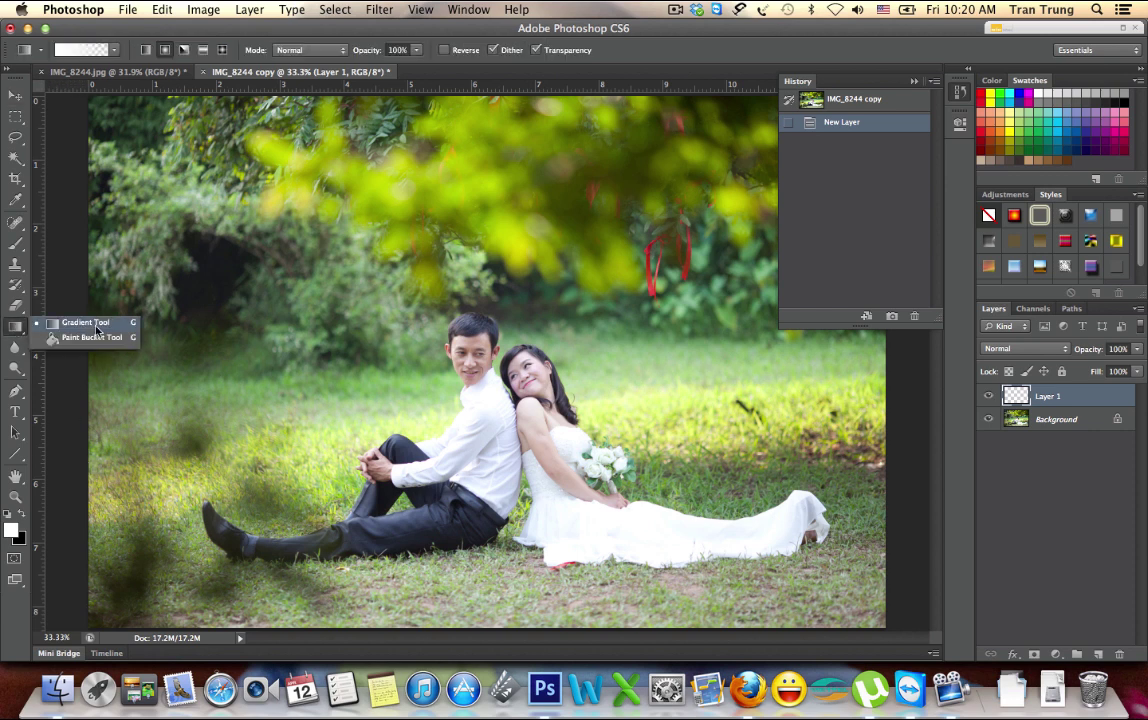
left_click(96, 323)
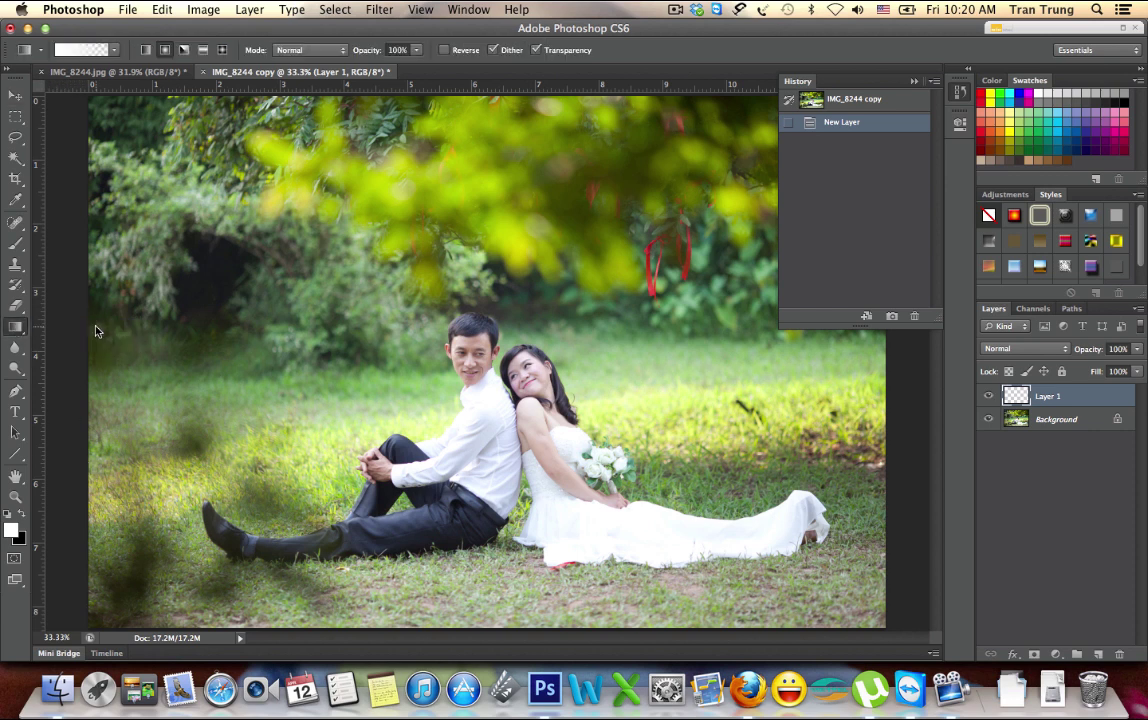
left_click(115, 50)
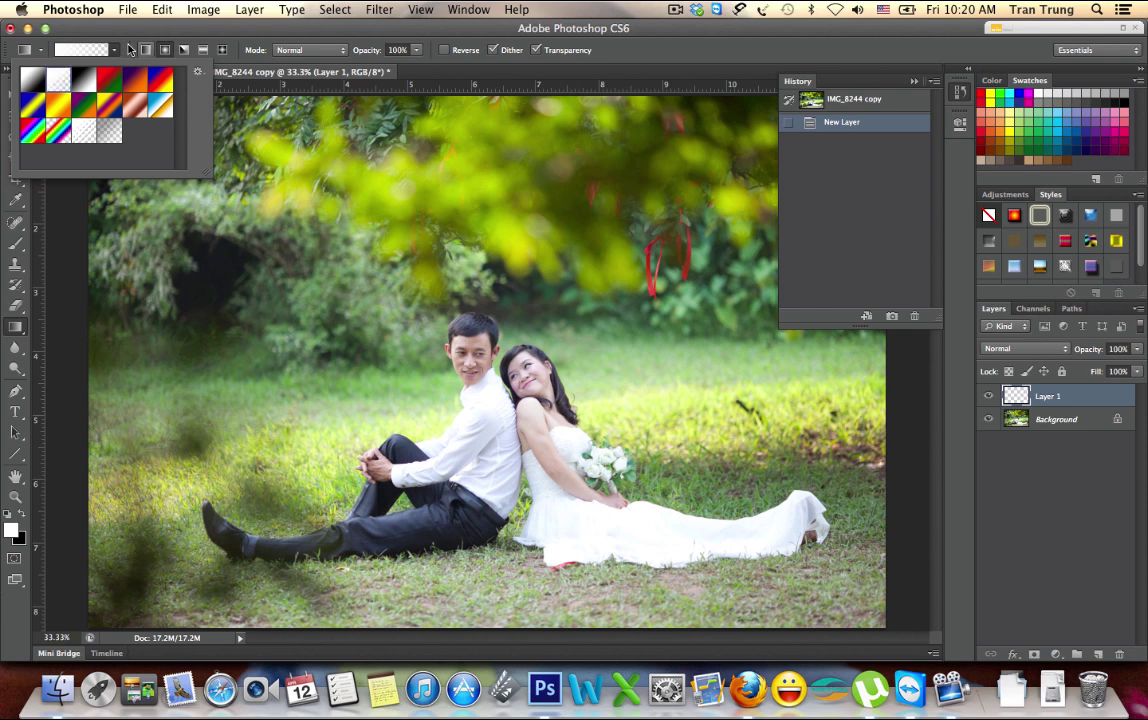
left_click(114, 49)
left_click_drag(146, 99, 337, 342)
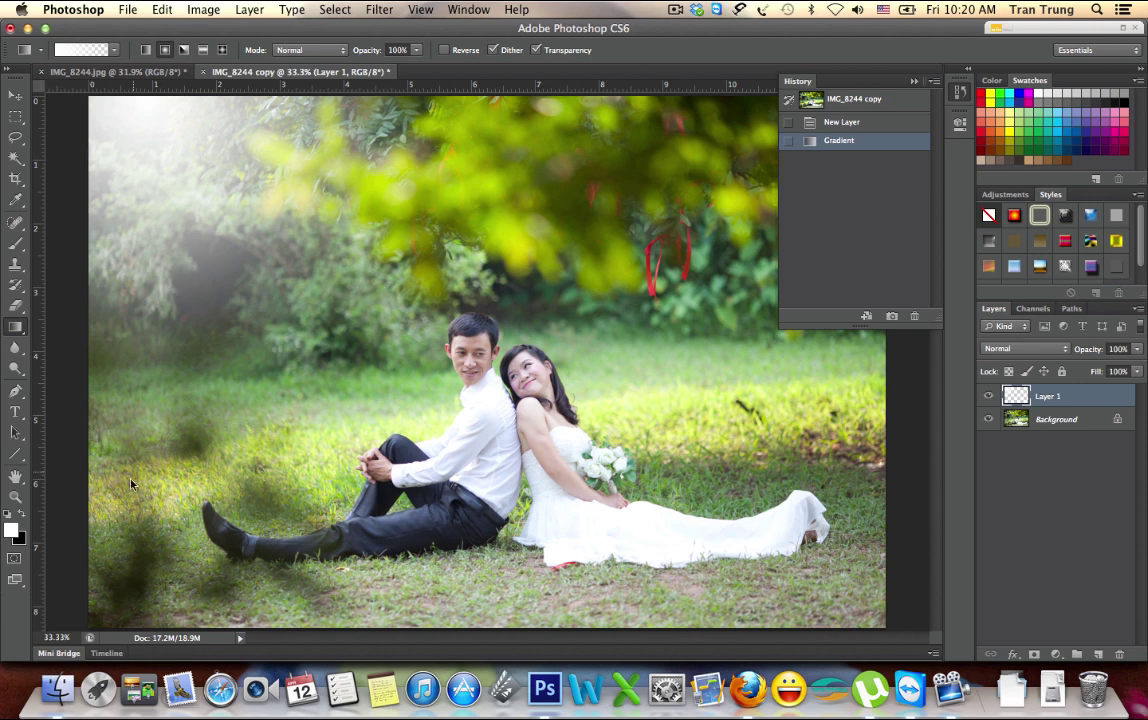
- Set the foreground colour to pale yellow (fffaac)
left_click(12, 535)
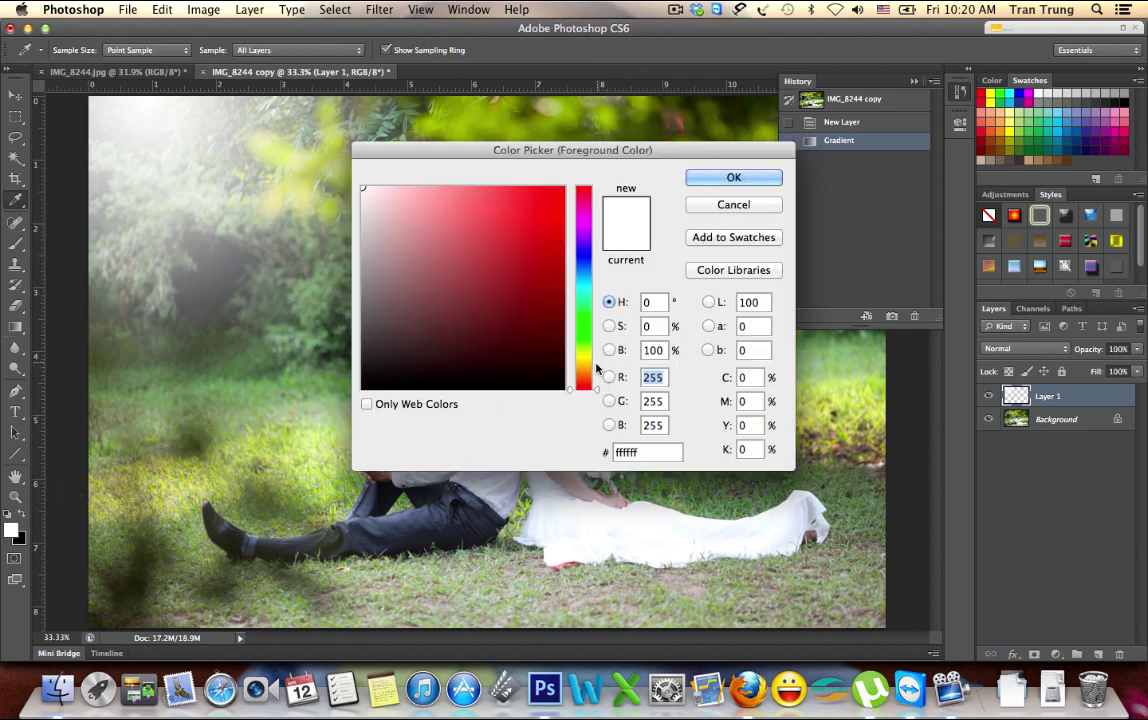
left_click(583, 357)
left_click(429, 189)
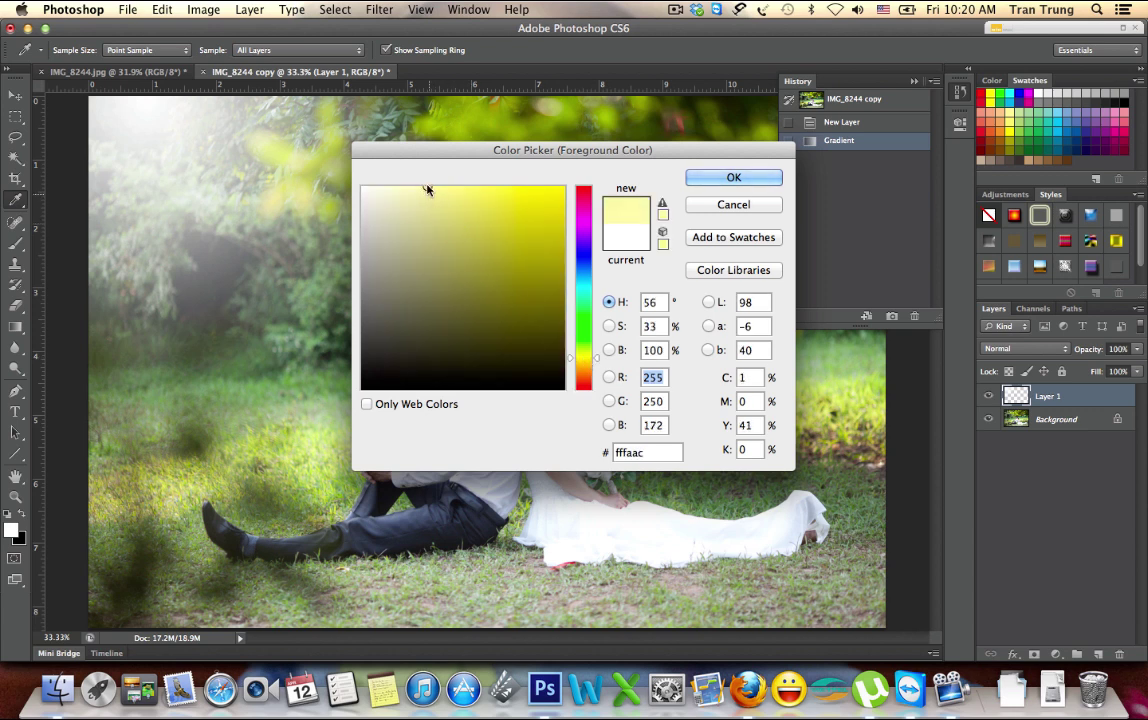
key("Return")
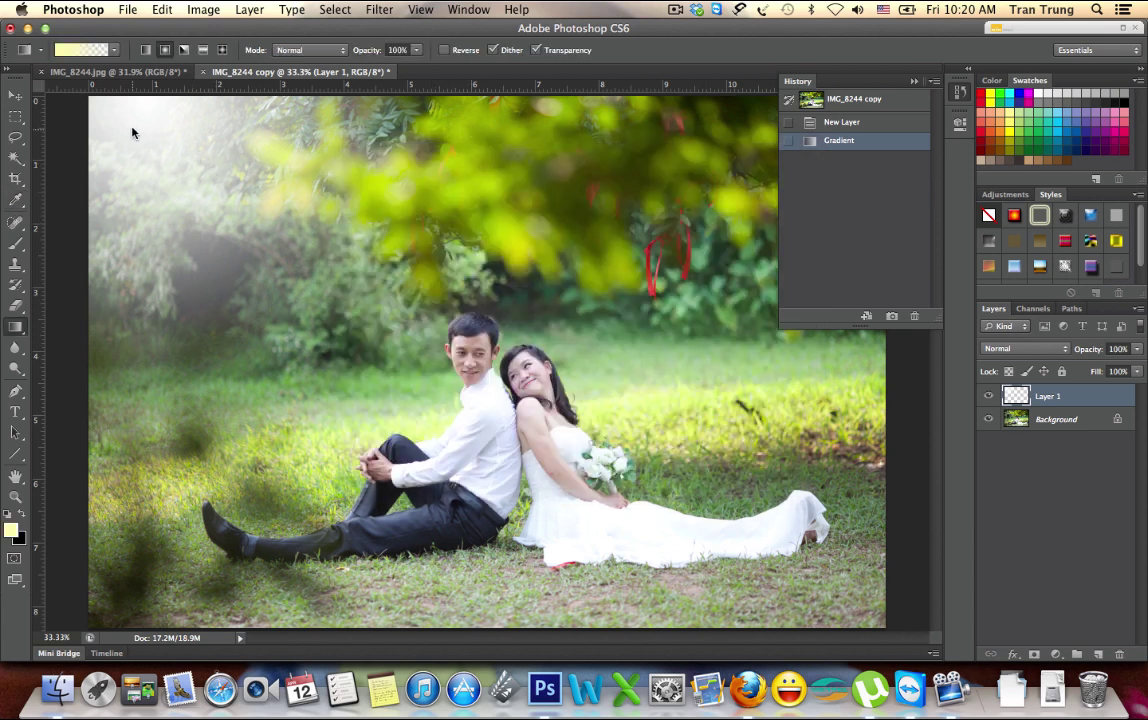
- Redraw the yellow gradient glow from the top-left corner several times
left_click_drag(120, 101, 245, 207)
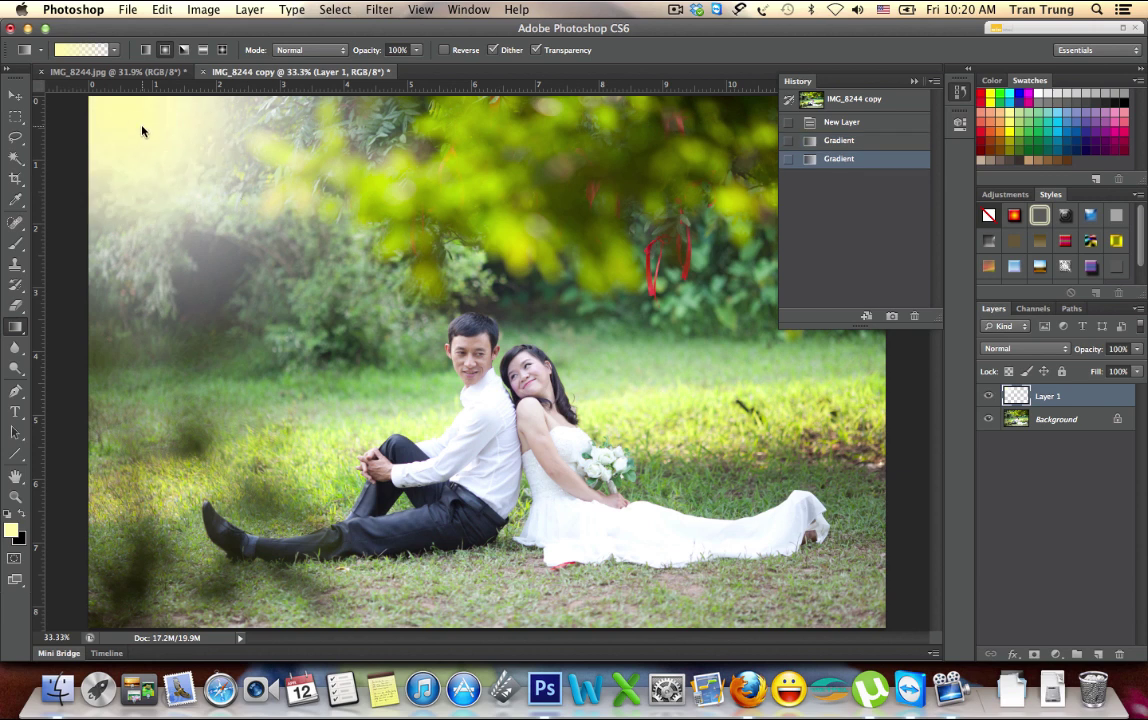
left_click_drag(129, 105, 317, 277)
mouse_move(175, 108)
left_mouse_down()
mouse_move(284, 264)
mouse_move(319, 287)
left_mouse_up()
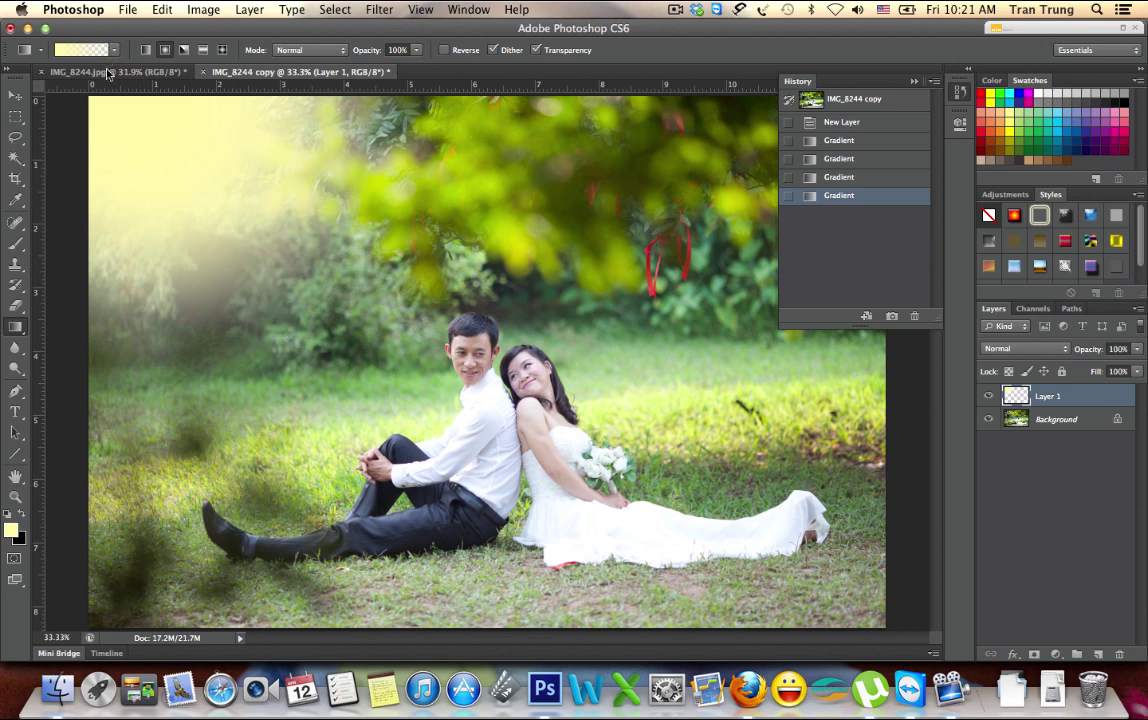
left_click(11, 530)
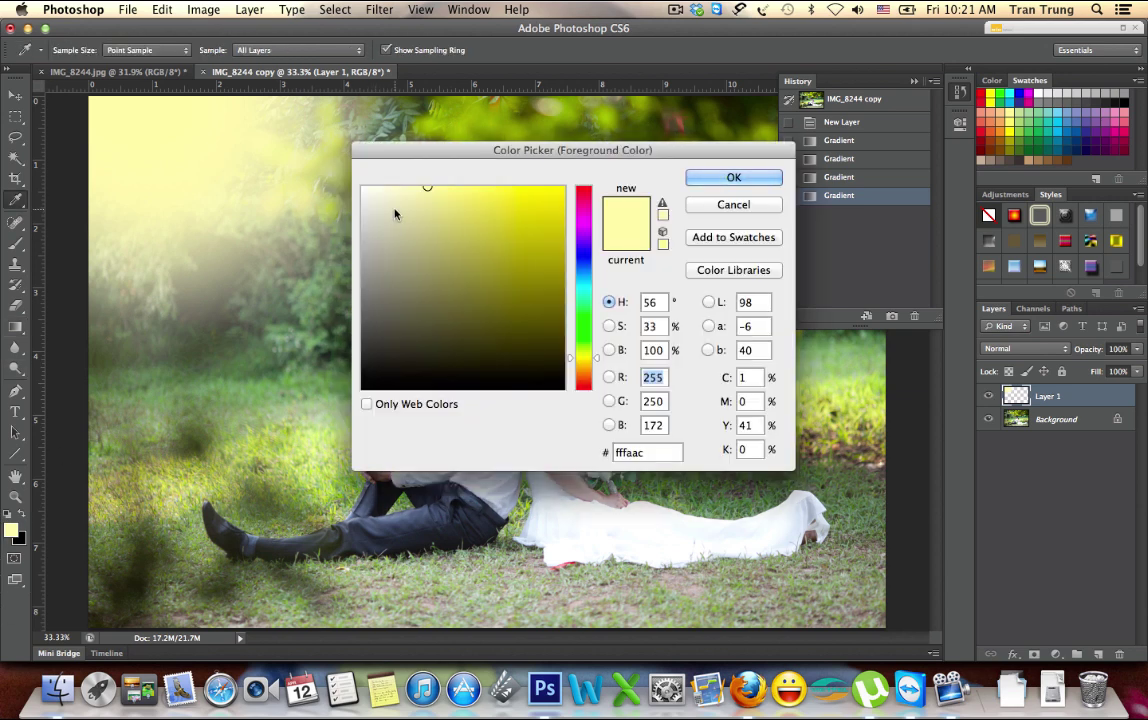
left_click(733, 177)
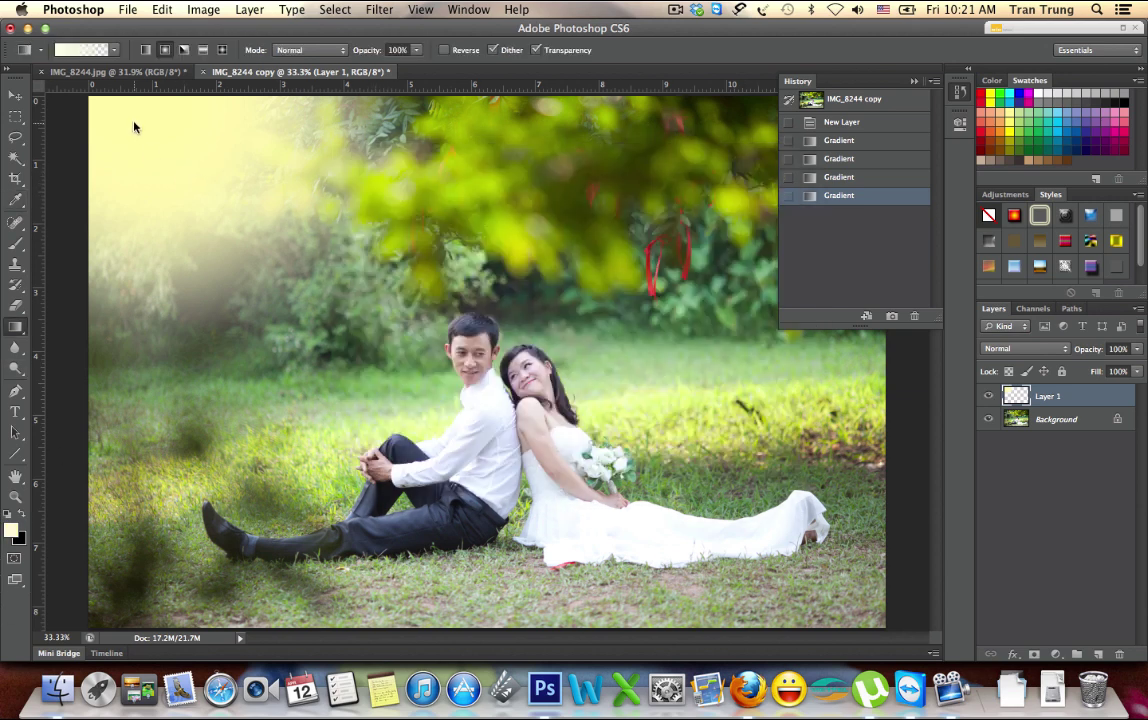
left_click_drag(121, 108, 191, 183)
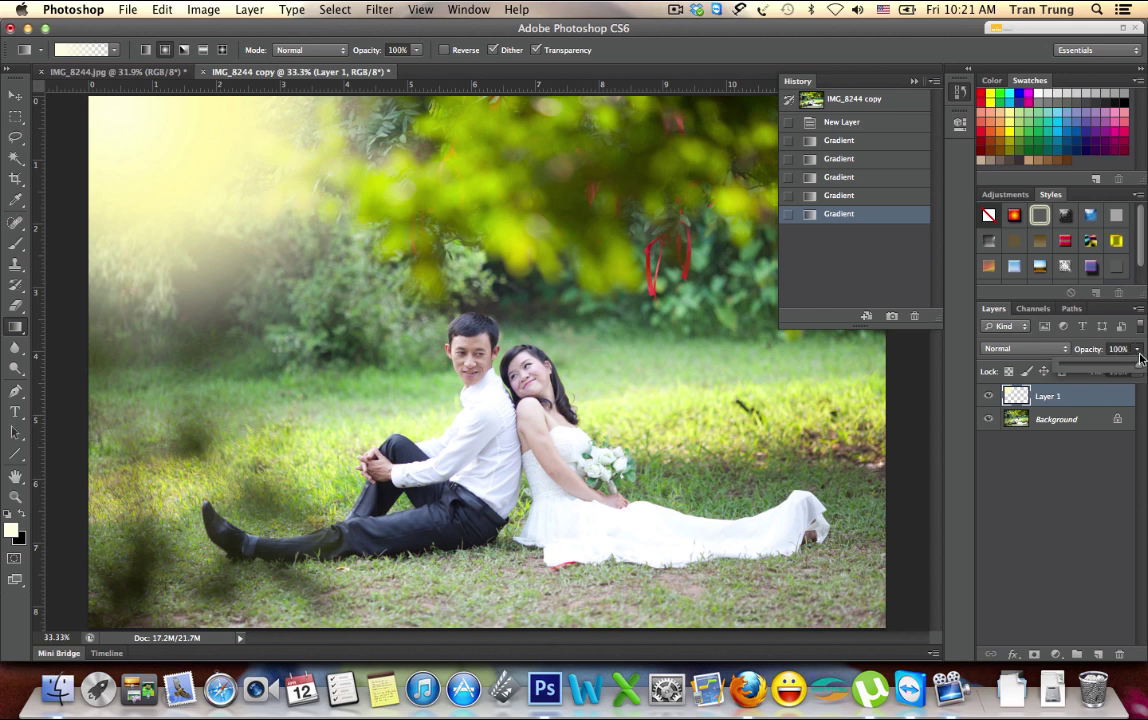
- Lower Layer 1's opacity to 90% and select the Background layer
left_click(1125, 349)
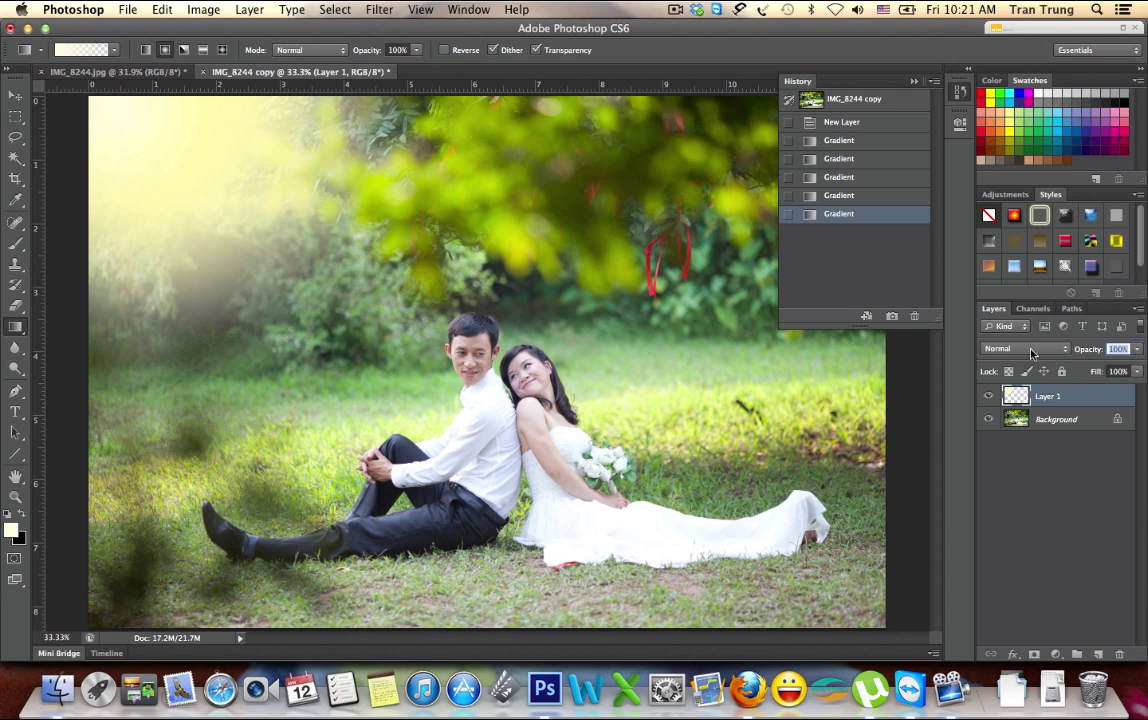
type("90")
key("Return")
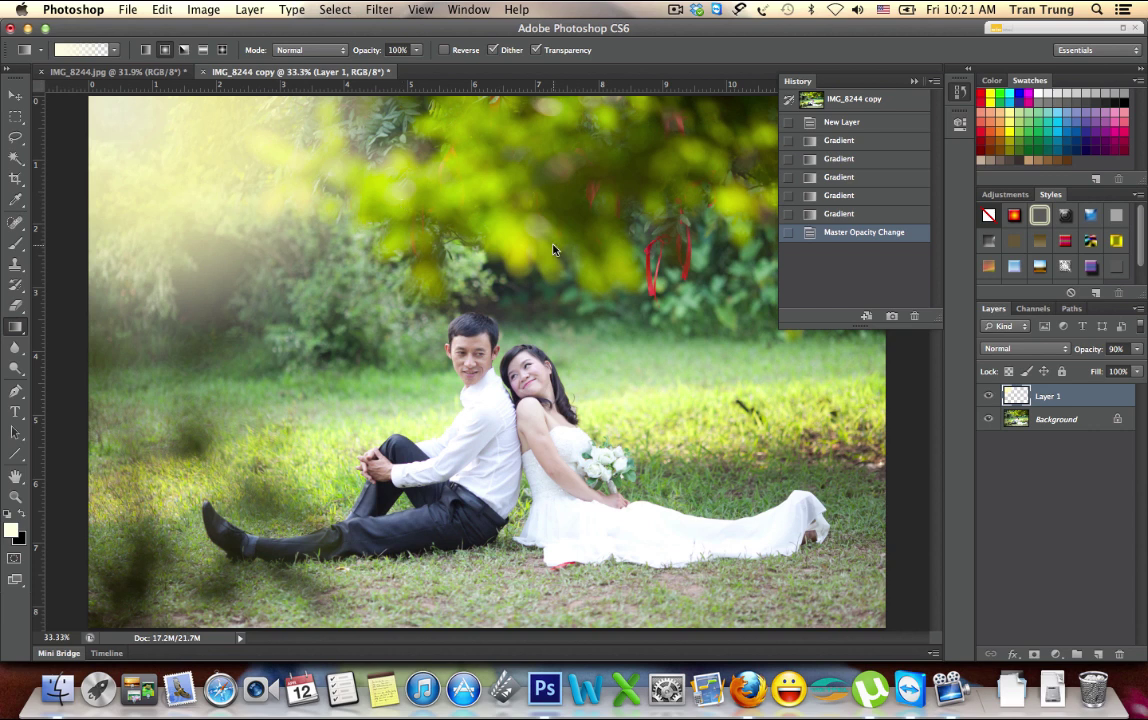
left_click(1080, 424)
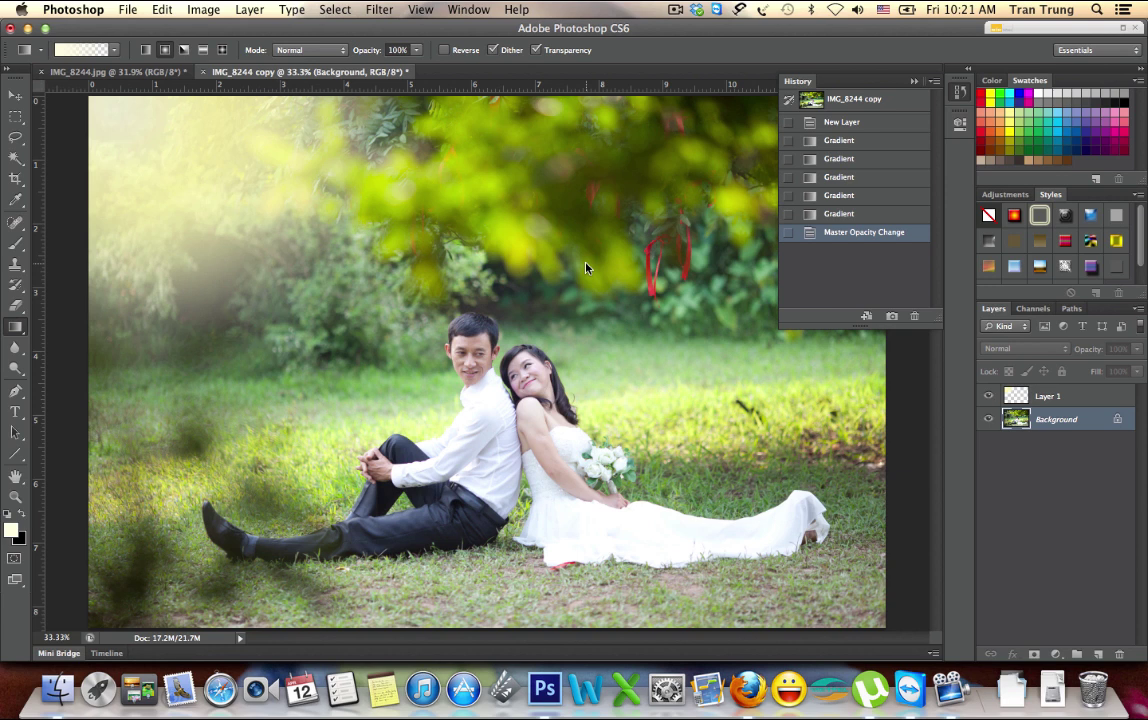
- Duplicate the Background layer as Background copy
left_click(249, 10)
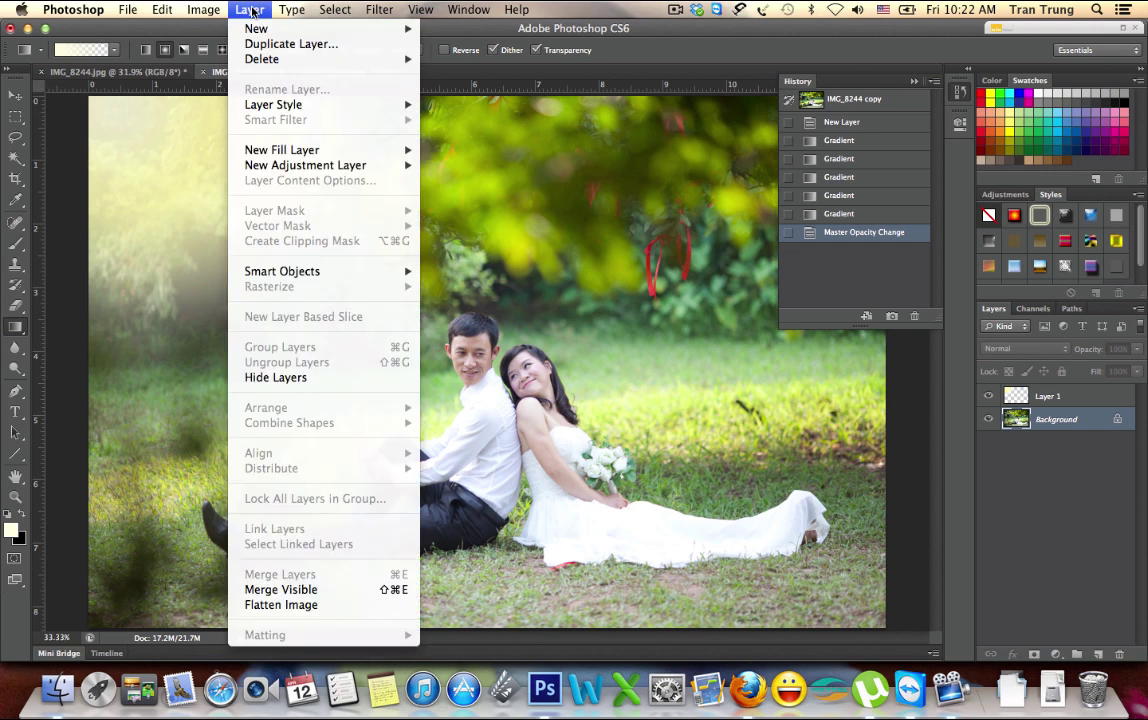
left_click(290, 44)
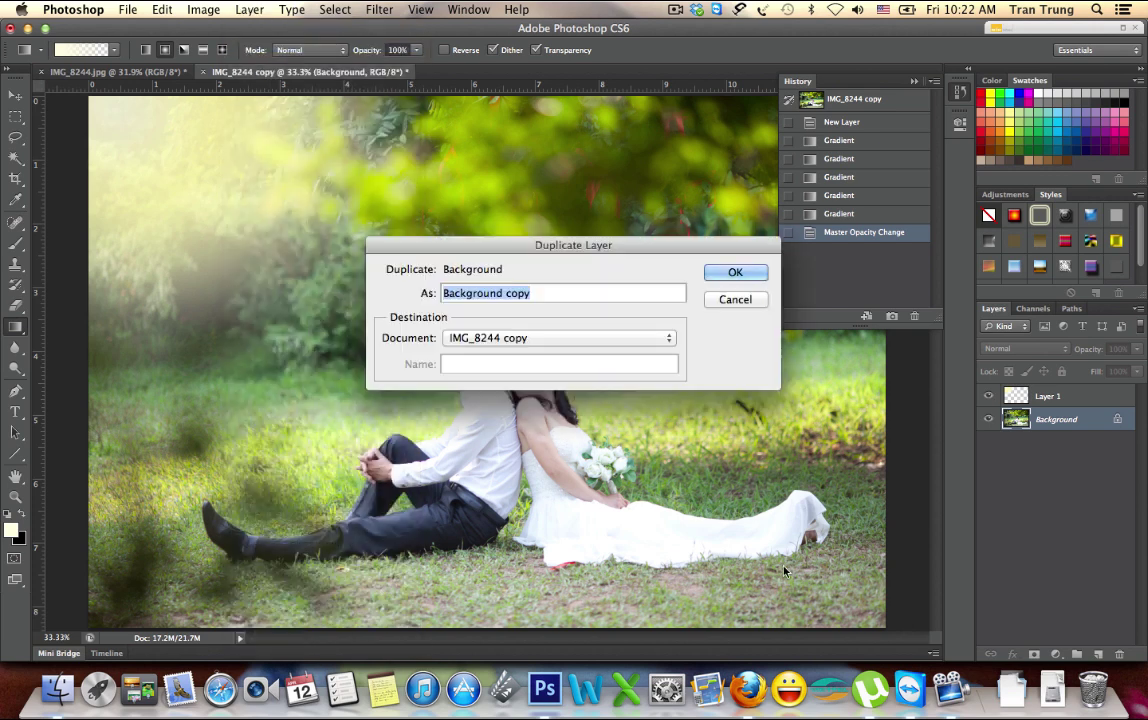
left_click(764, 272)
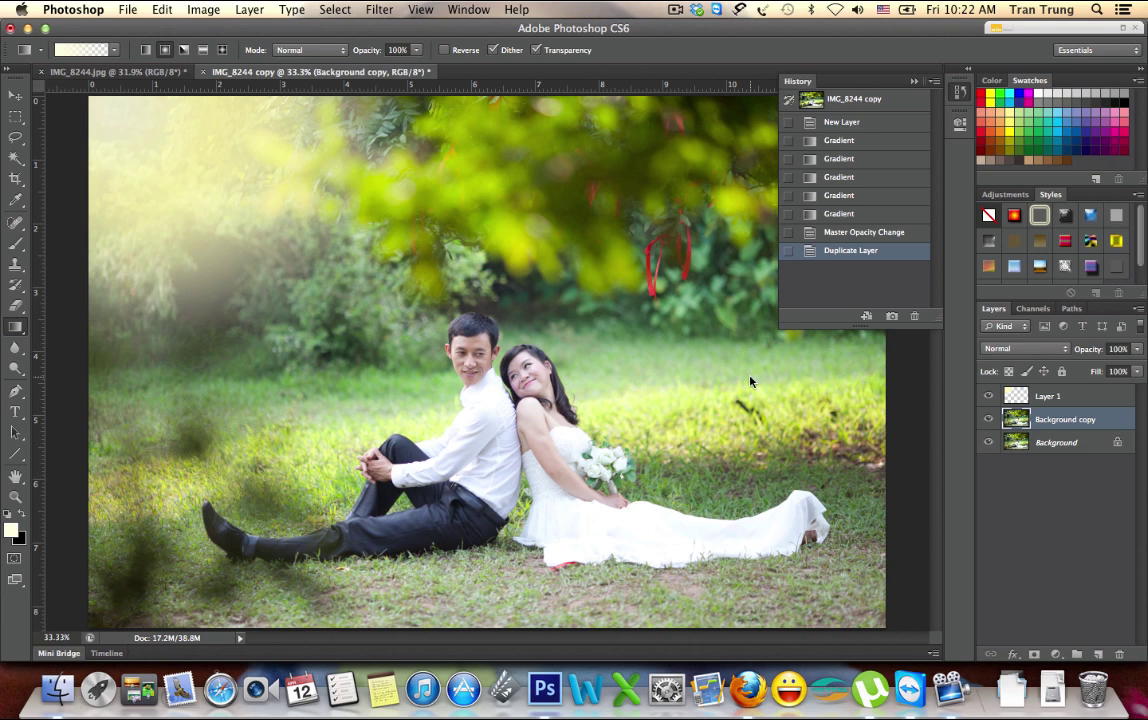
- Brighten Background copy with Hue/Saturation Lightness +14
left_click(250, 10)
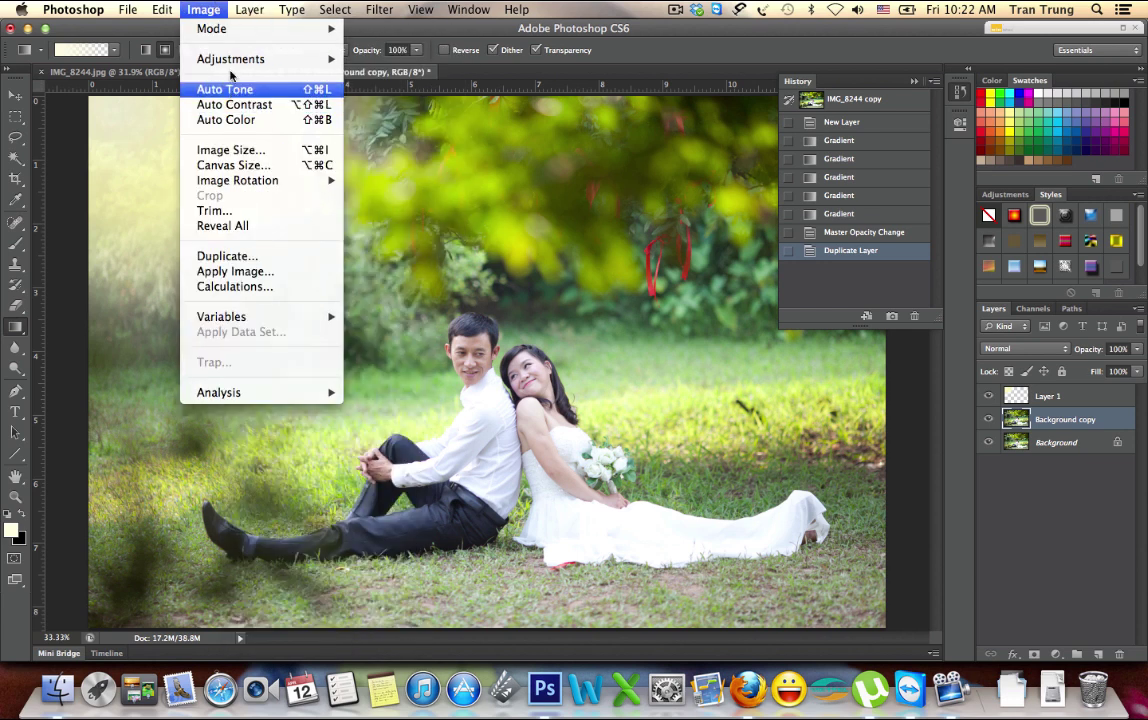
mouse_move(231, 59)
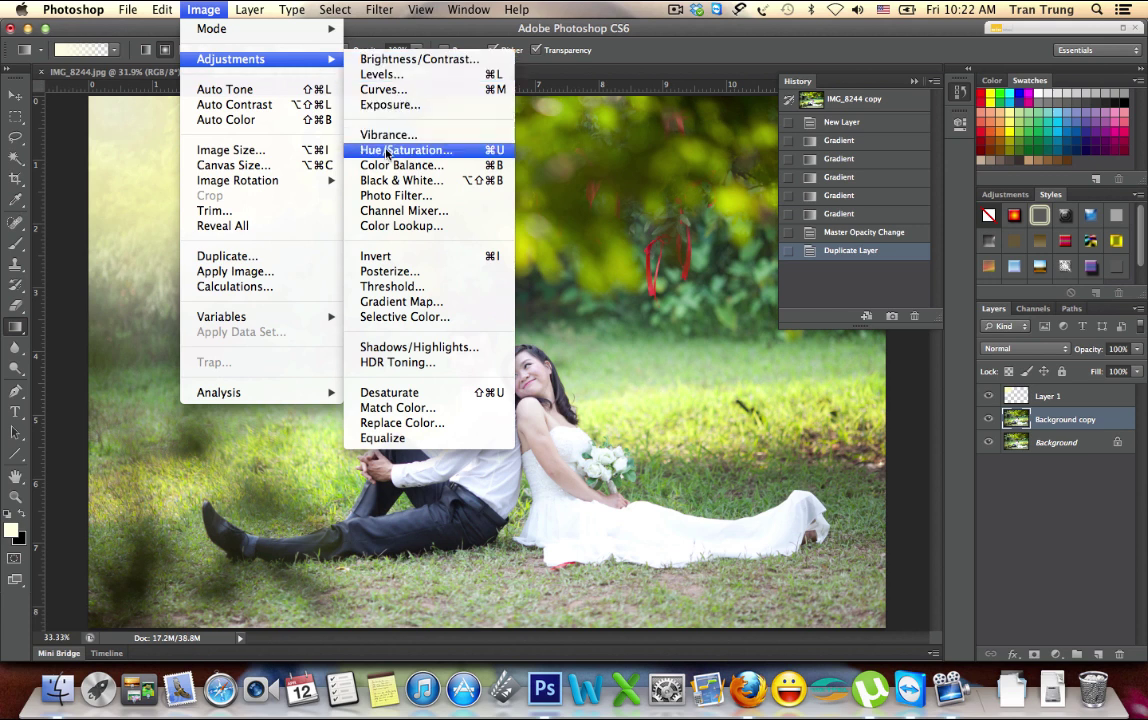
left_click(405, 150)
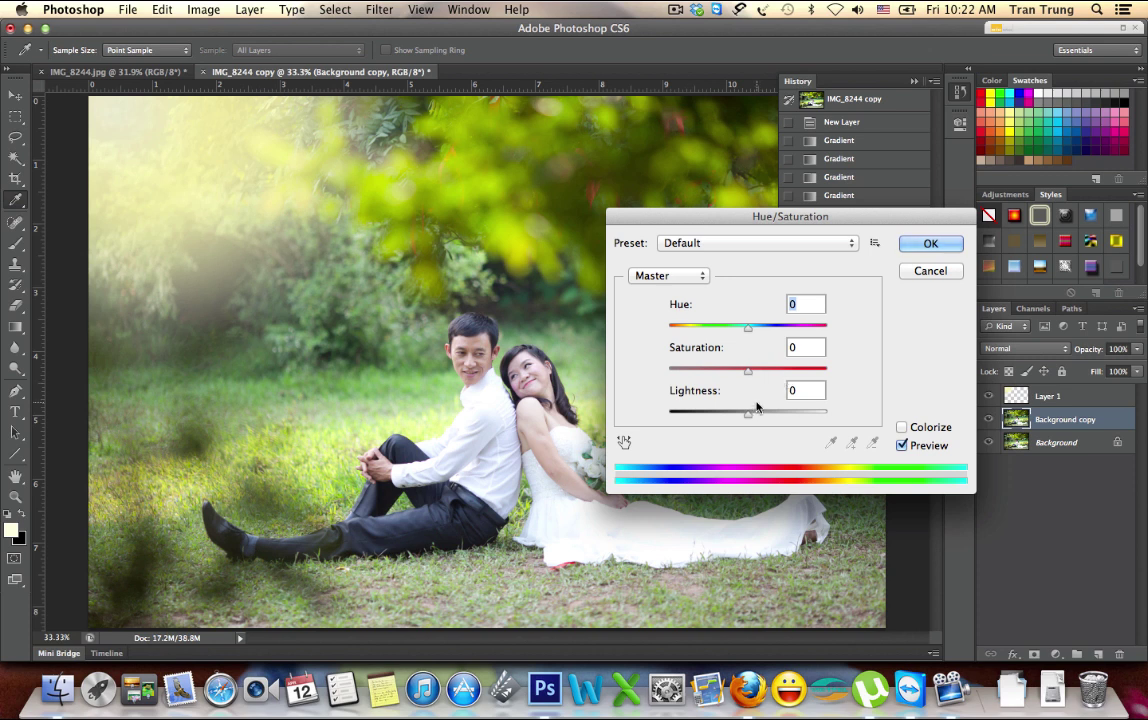
left_click_drag(749, 412, 759, 418)
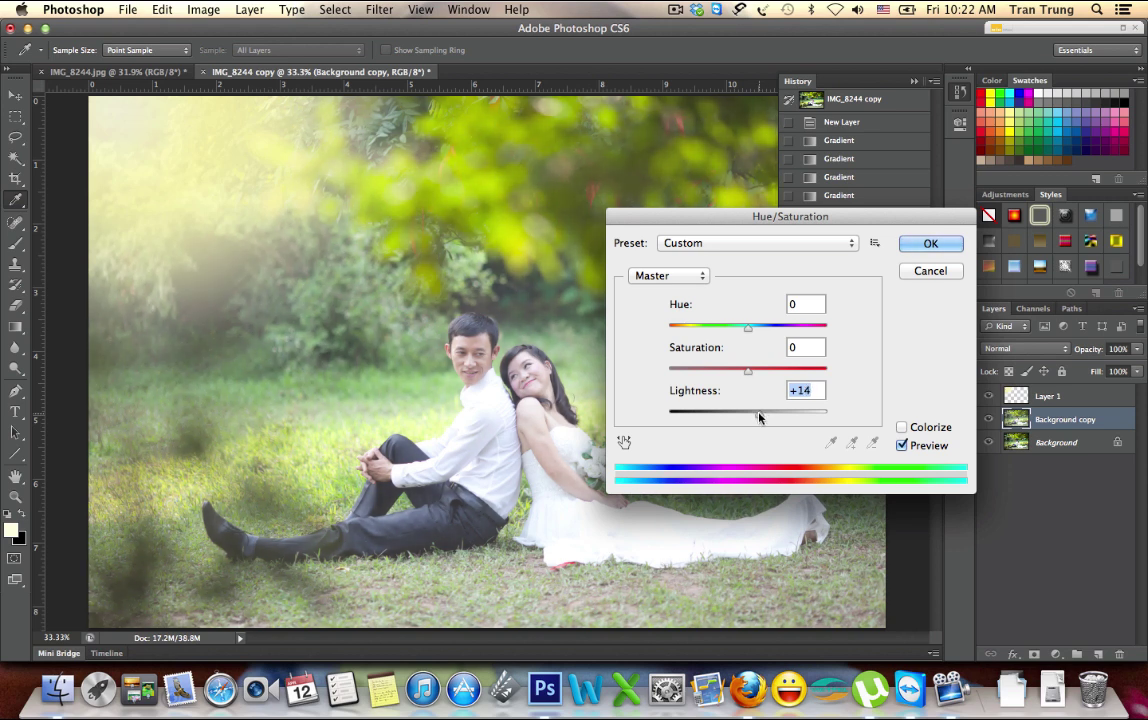
key("Return")
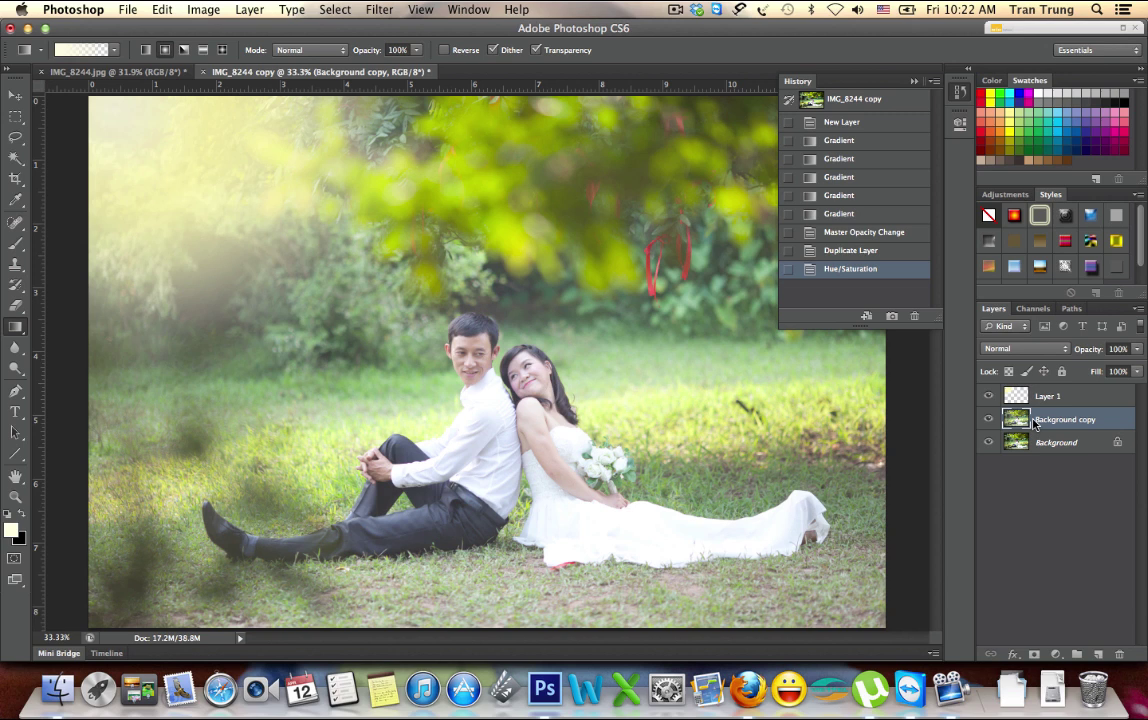
left_click(190, 9)
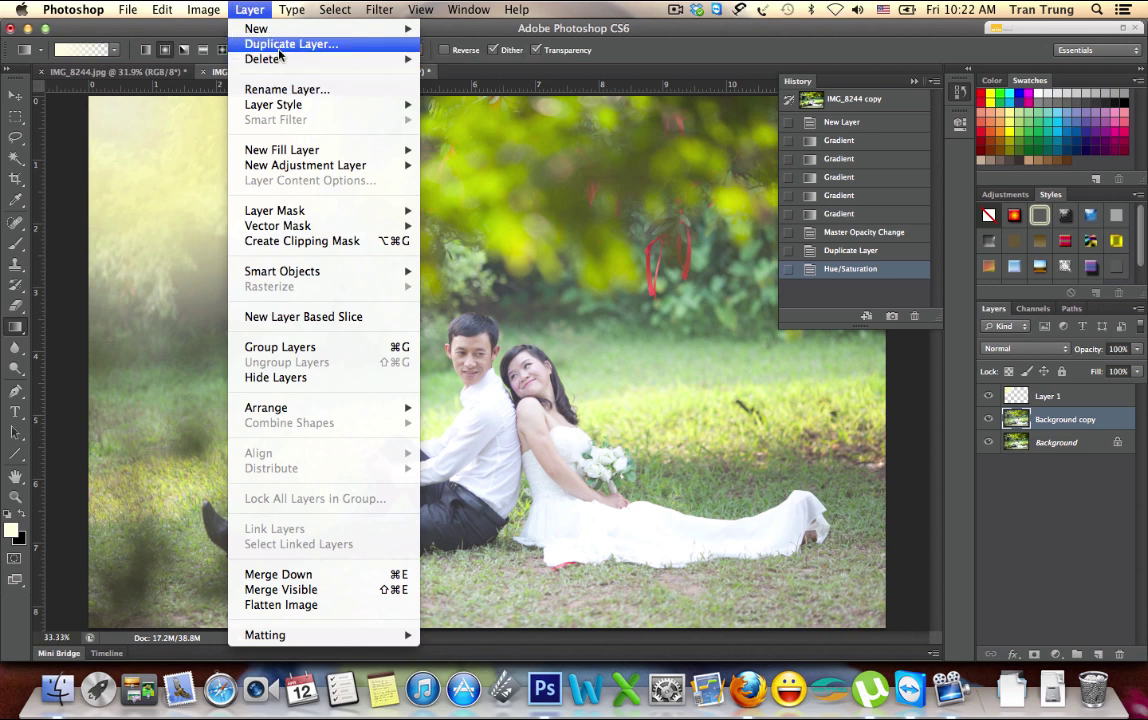
- Duplicate to Background copy 2 and colorize it at Hue 52, Saturation 39, Lightness +24
left_click(262, 44)
left_click(735, 272)
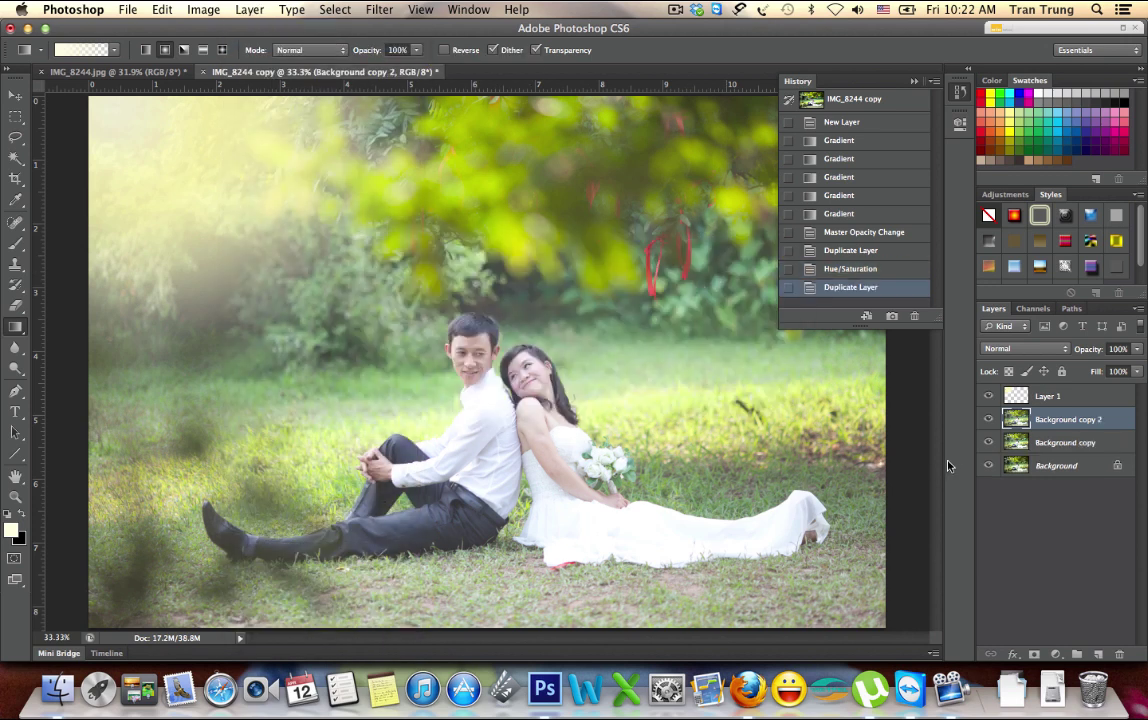
left_click(203, 9)
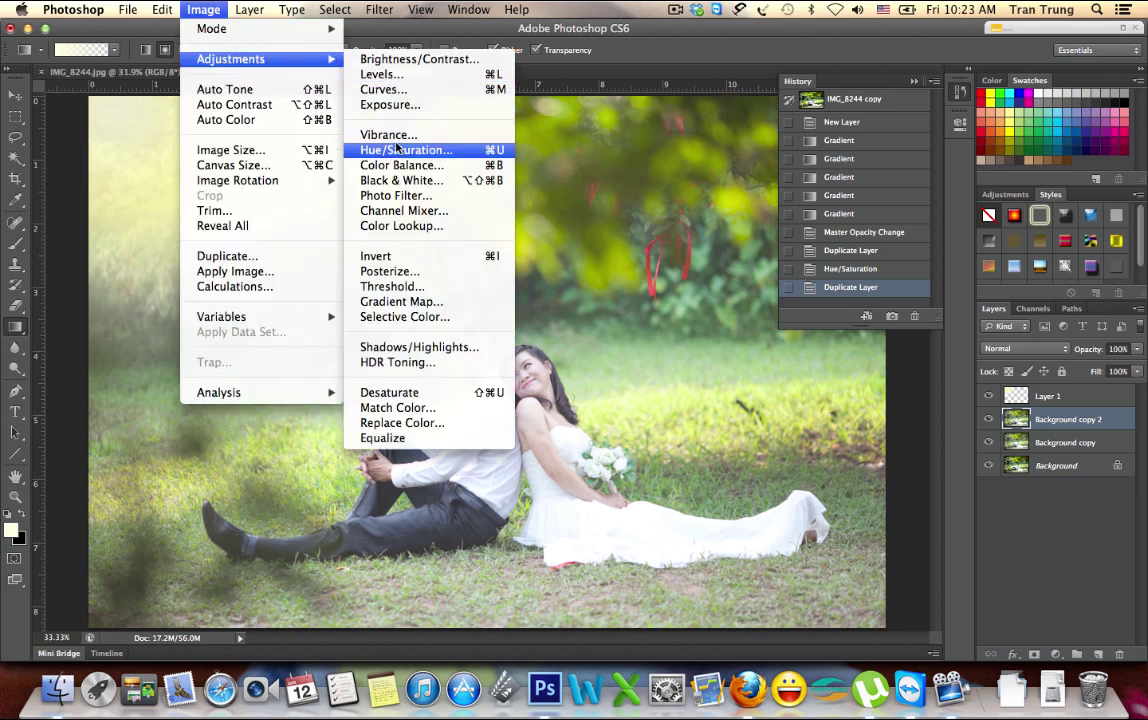
left_click(357, 143)
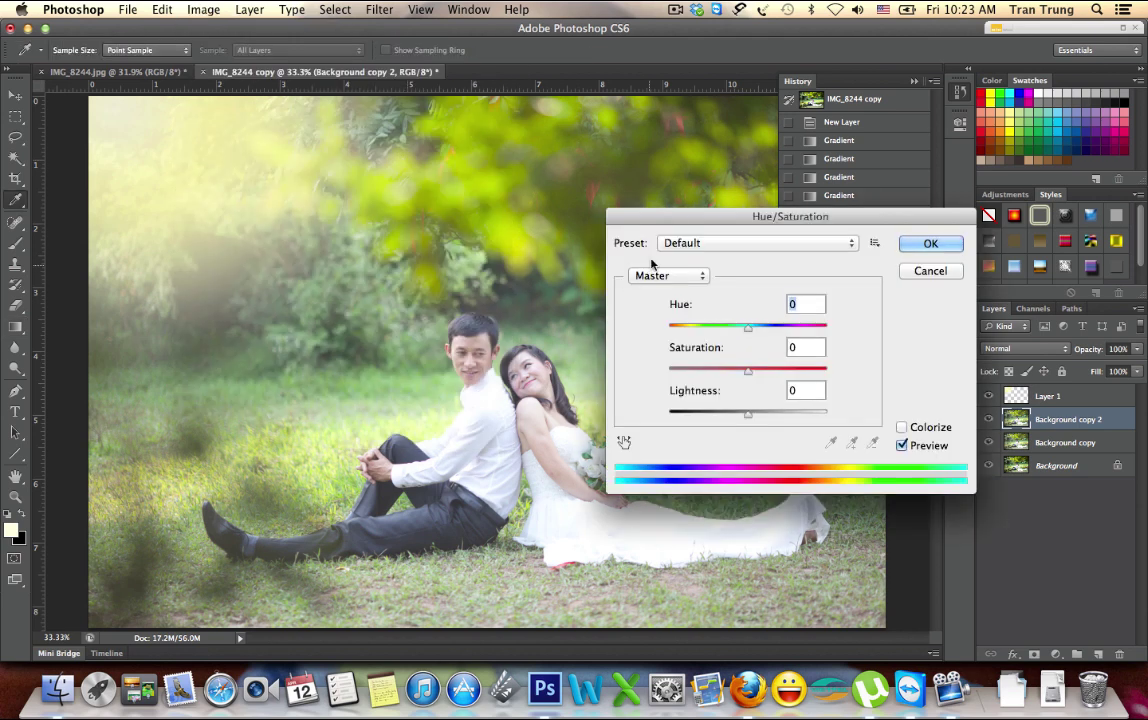
mouse_move(674, 218)
left_mouse_down()
mouse_move(658, 167)
mouse_move(606, 162)
left_mouse_up()
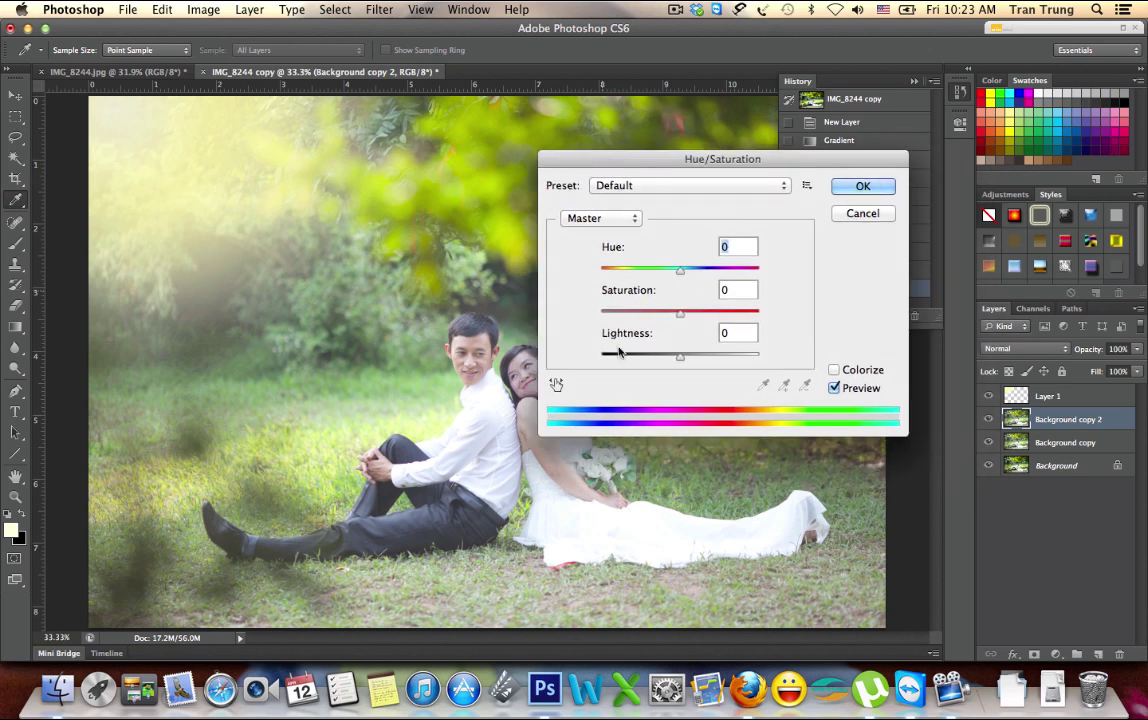
left_click(874, 376)
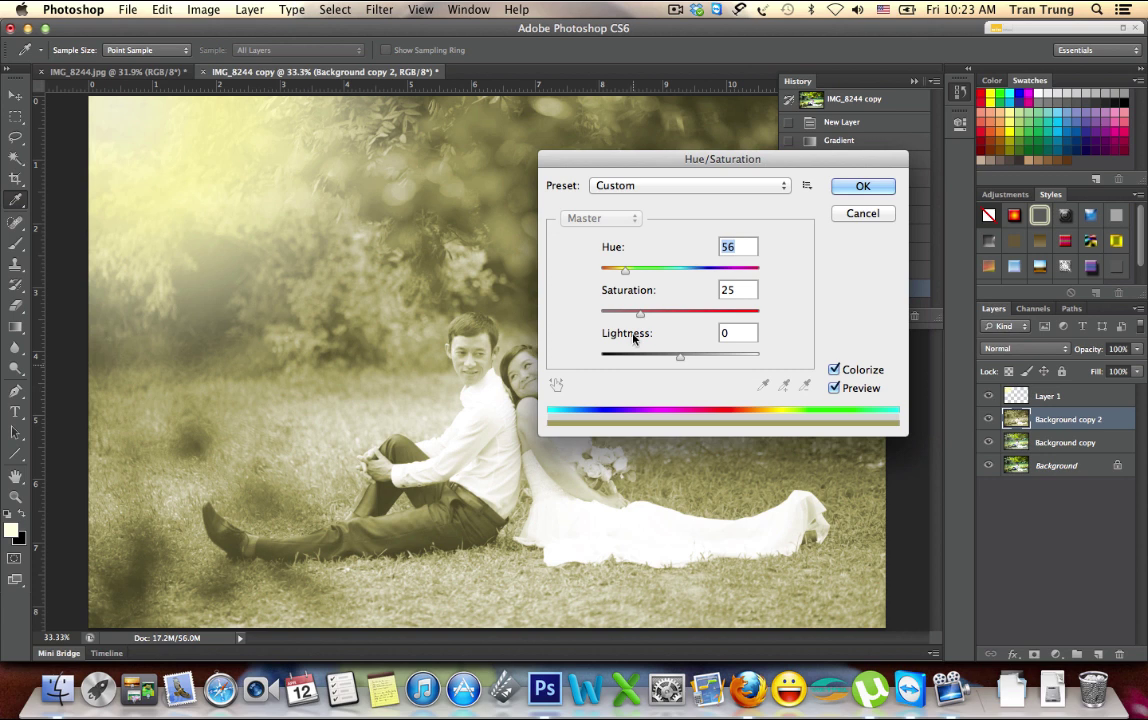
left_click_drag(680, 157, 722, 255)
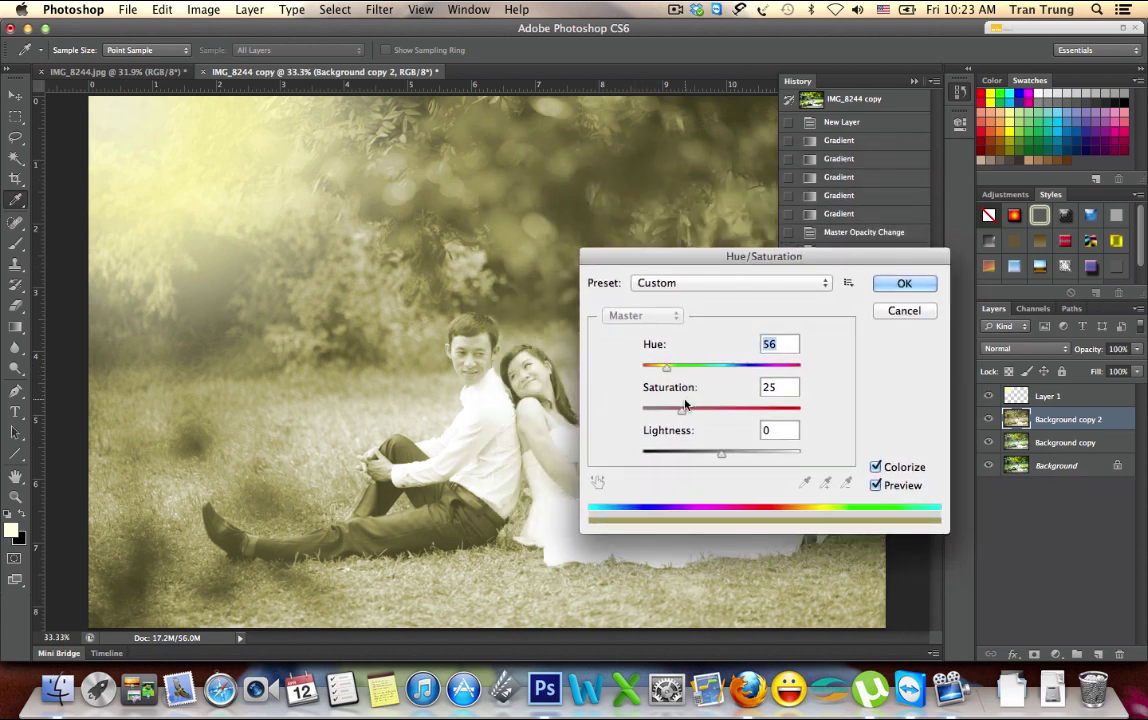
left_click_drag(687, 418, 729, 414)
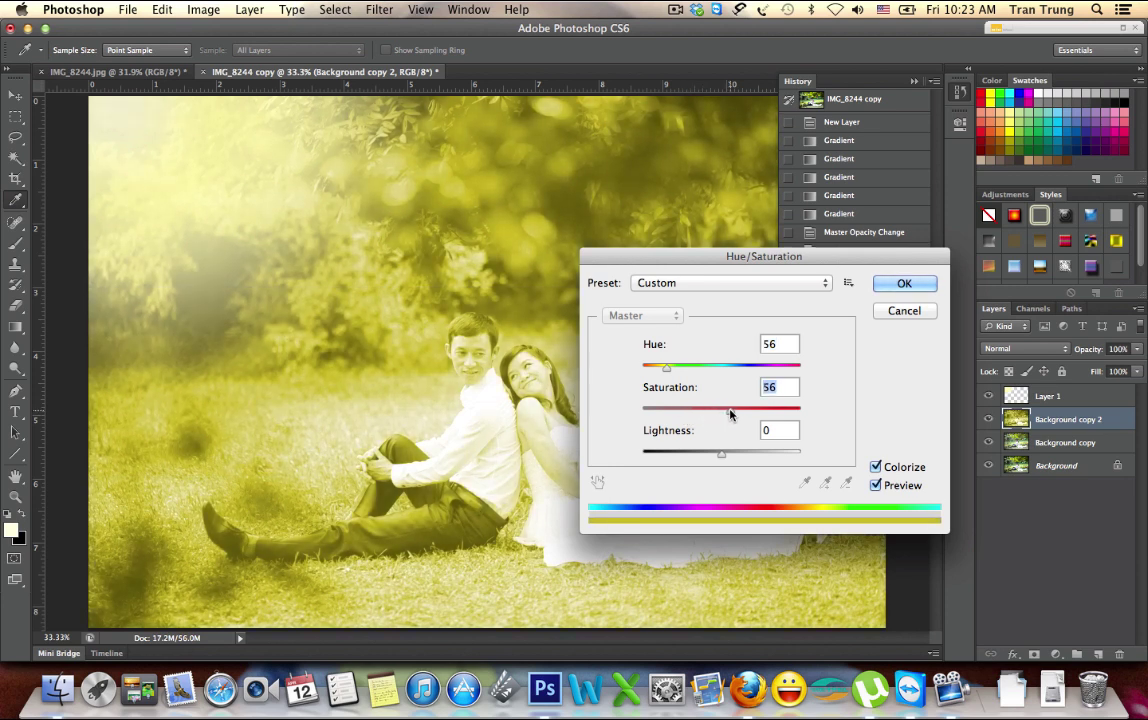
left_click_drag(667, 369, 664, 369)
mouse_move(722, 455)
left_mouse_down()
mouse_move(742, 455)
mouse_move(704, 418)
left_mouse_up()
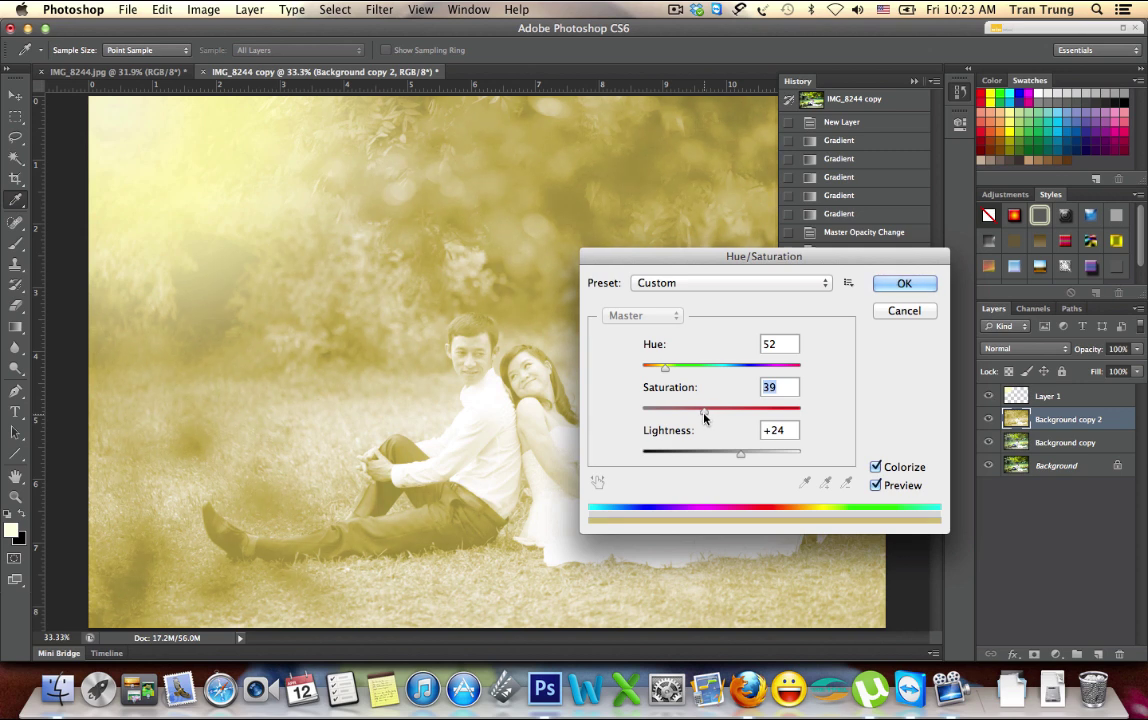
left_click(896, 284)
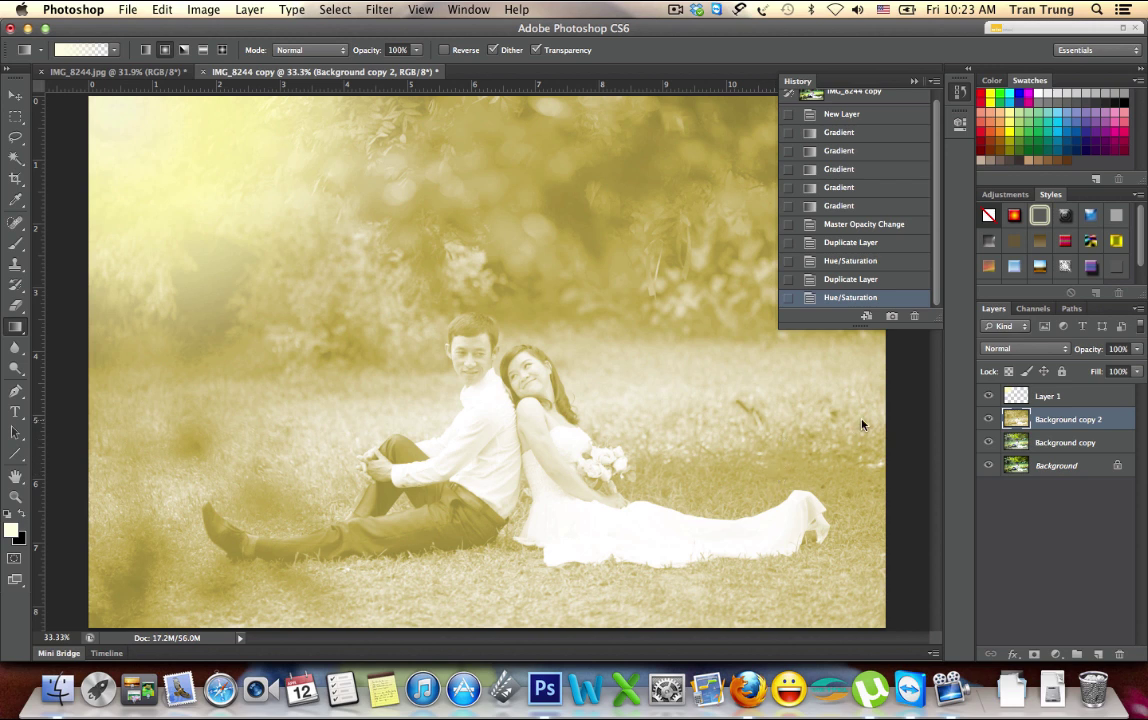
- Lower Background copy 2's opacity to 10%
left_click(1121, 350)
left_click(1127, 349)
left_click_drag(1128, 356, 968, 322)
key("Return")
- Toggle Background copy 2's visibility to compare, then select Layer 1
left_click(1047, 535)
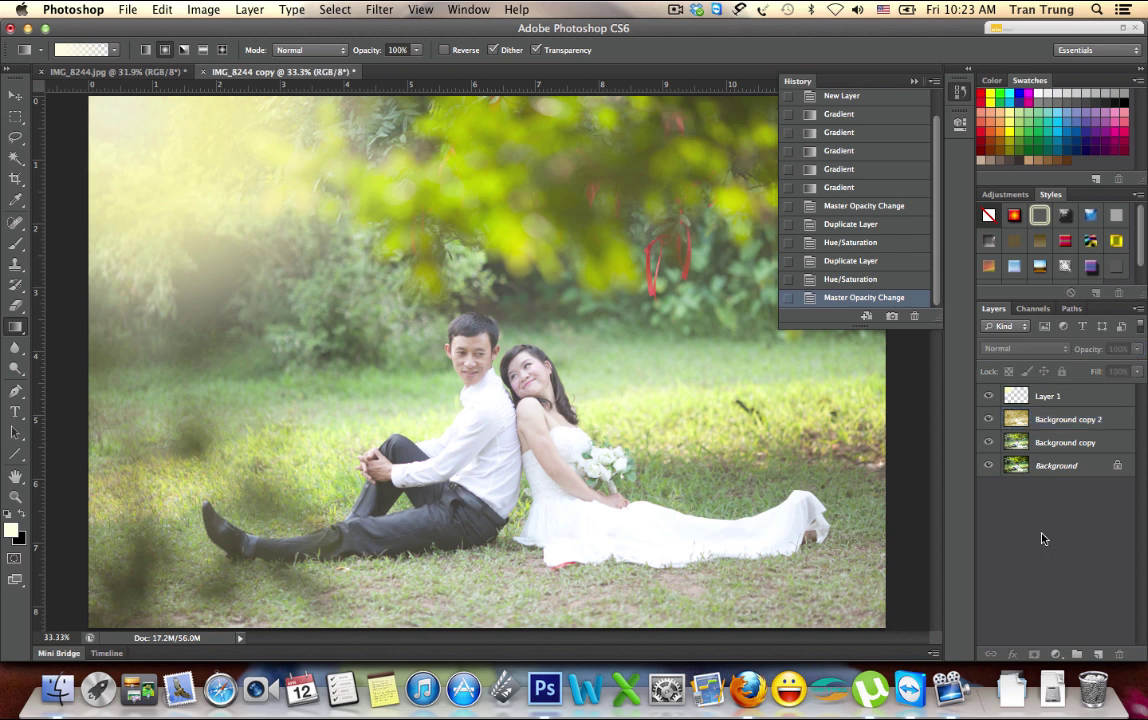
left_click(1030, 420)
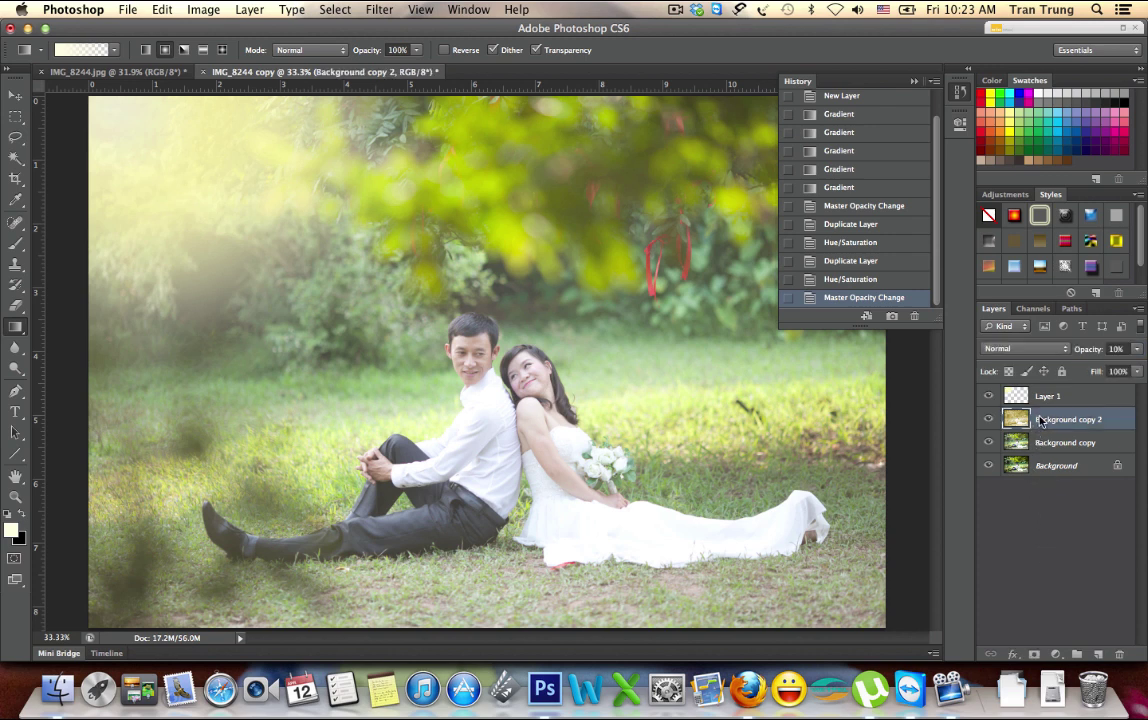
left_click(989, 420)
left_click(989, 421)
left_click(1024, 398)
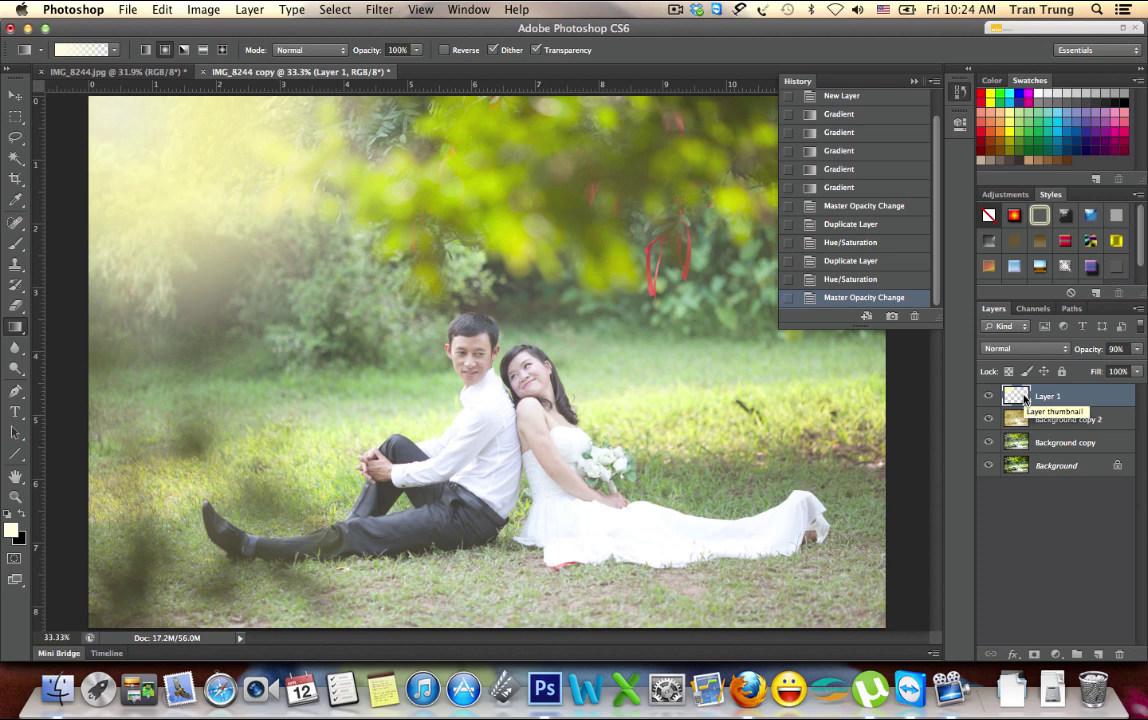
- Set Layer 1's blend mode to Screen and create a History snapshot
left_click(1052, 352)
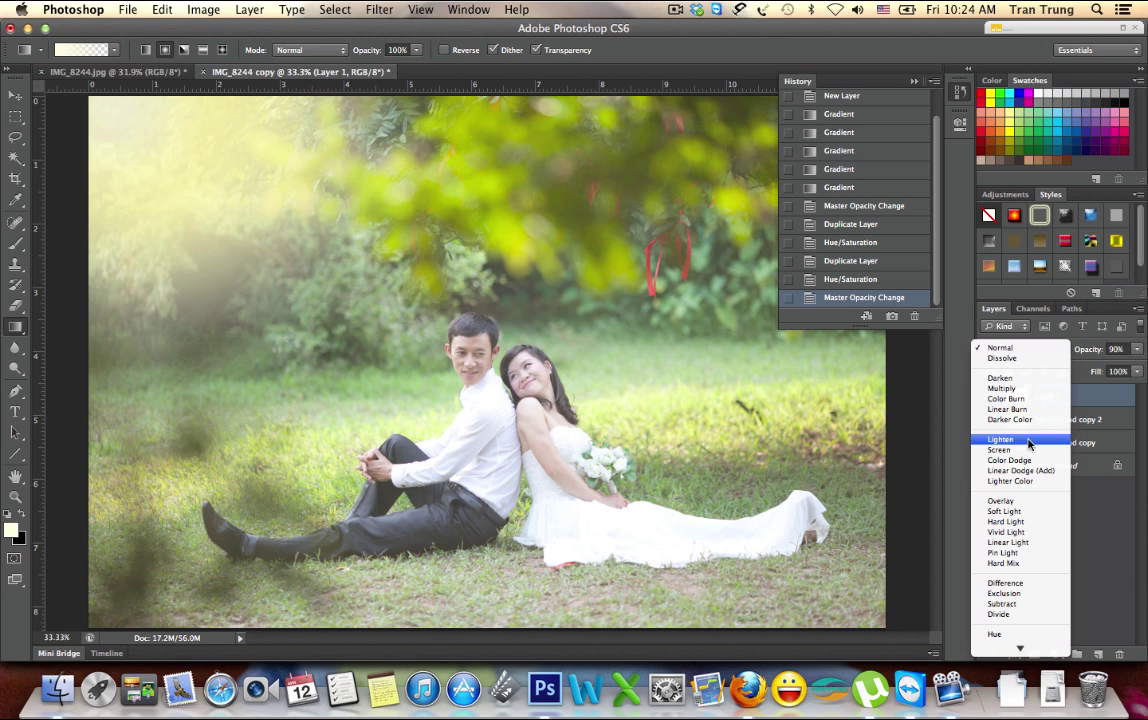
left_click(1028, 443)
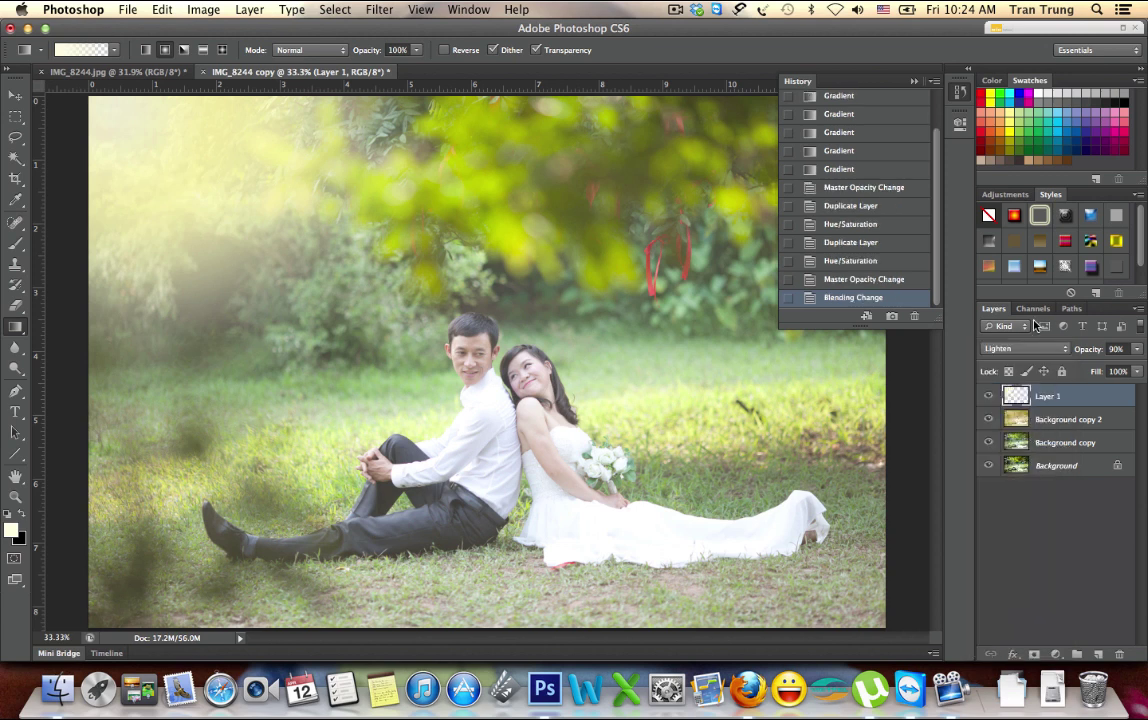
left_click(1028, 350)
left_click(1028, 358)
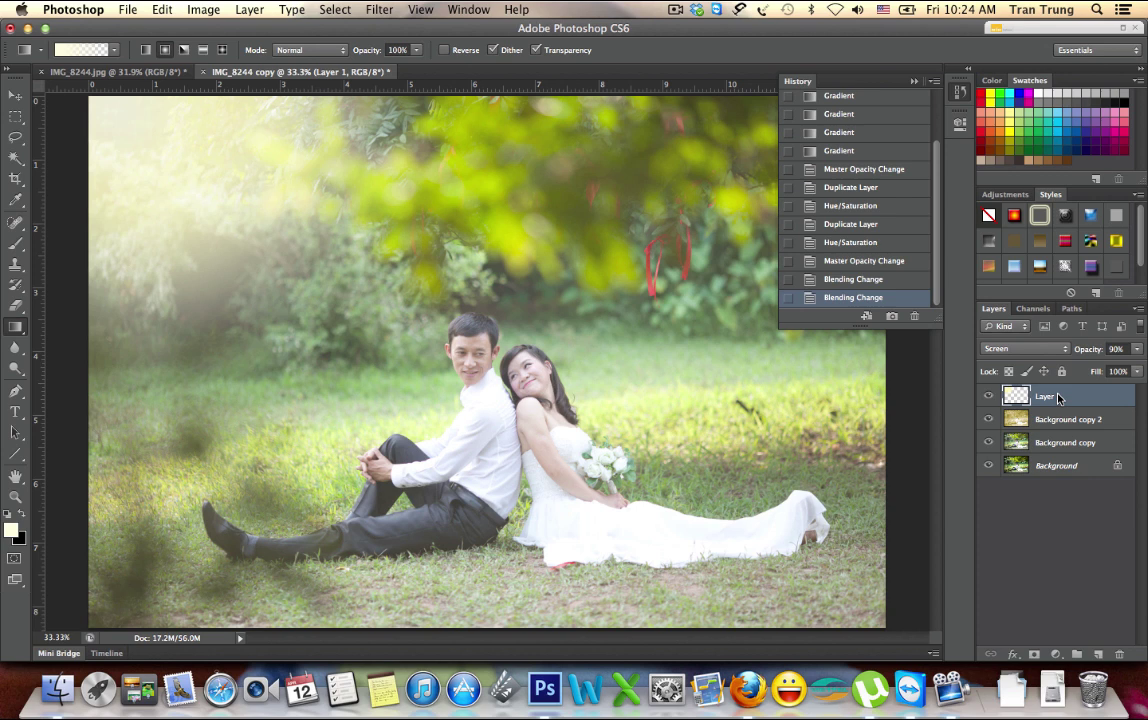
left_click(893, 318)
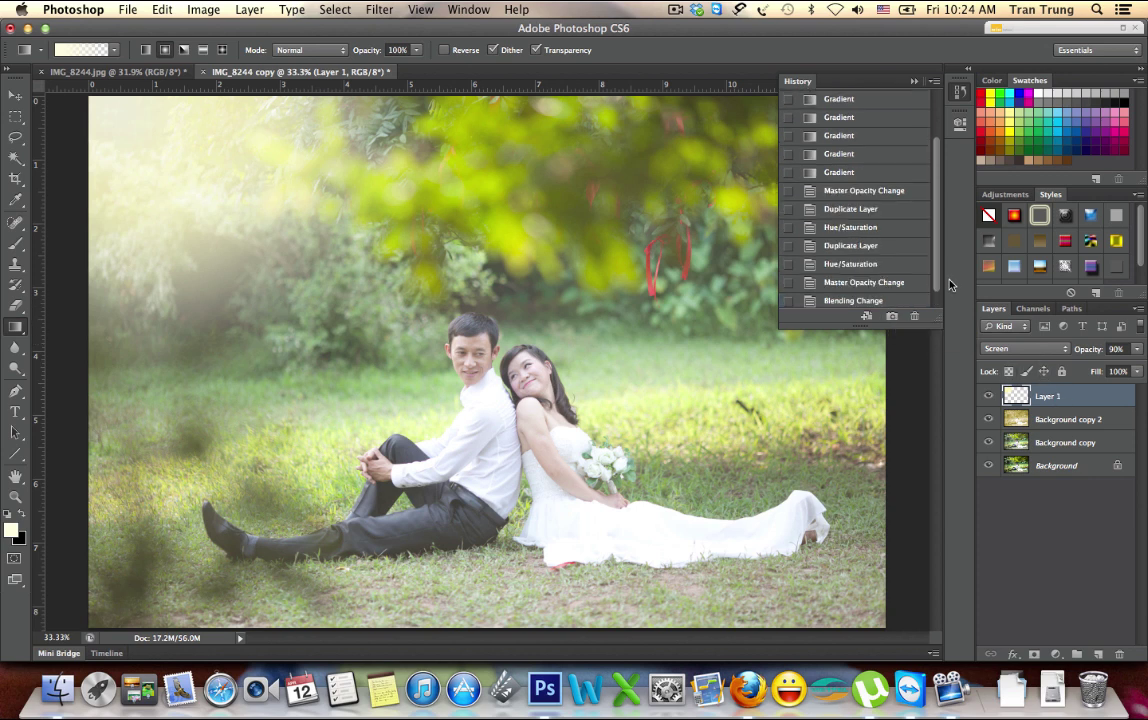
left_click_drag(936, 278, 928, 197)
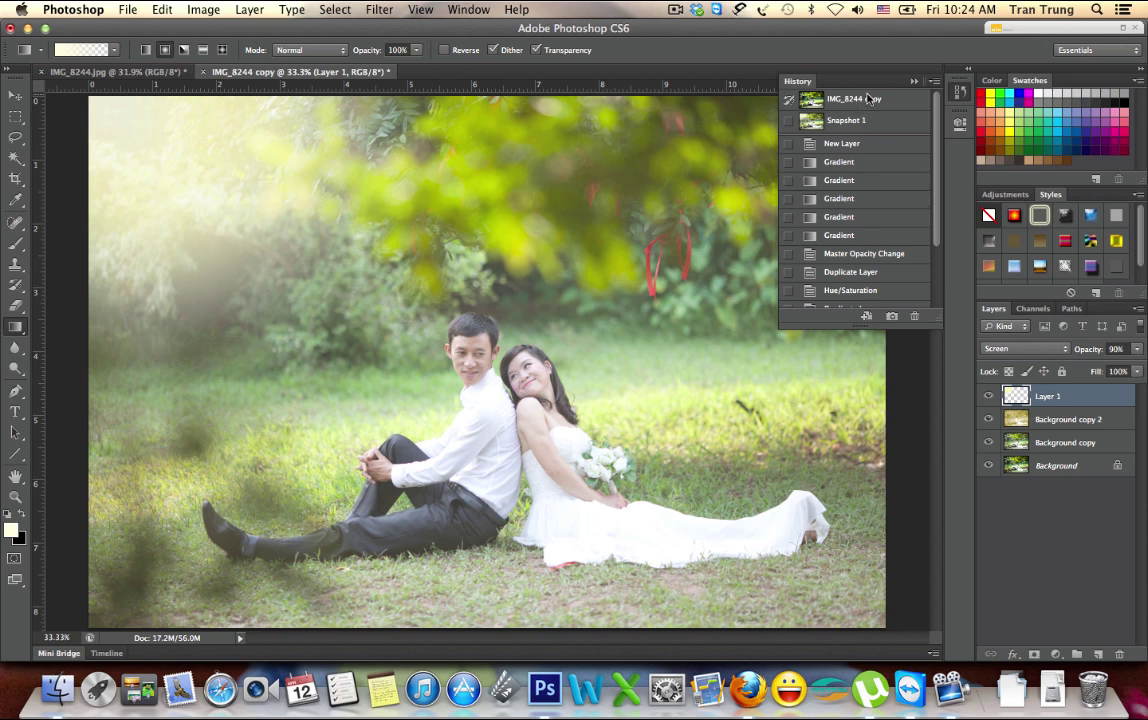
left_click(868, 98)
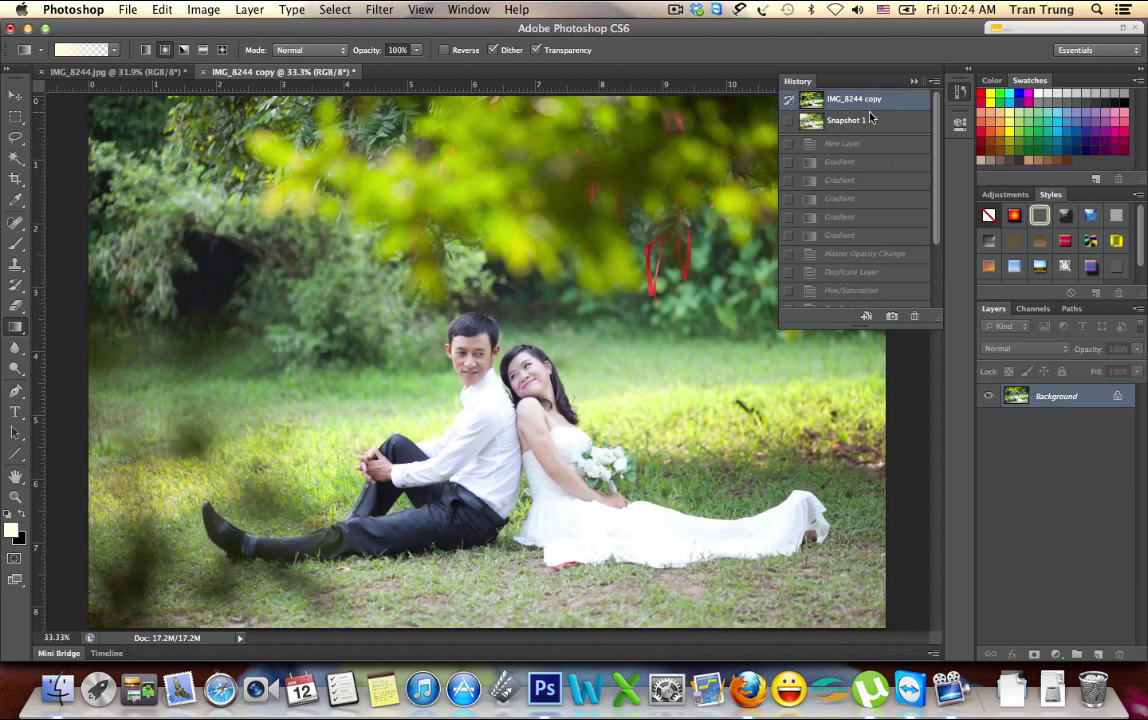
left_click(846, 120)
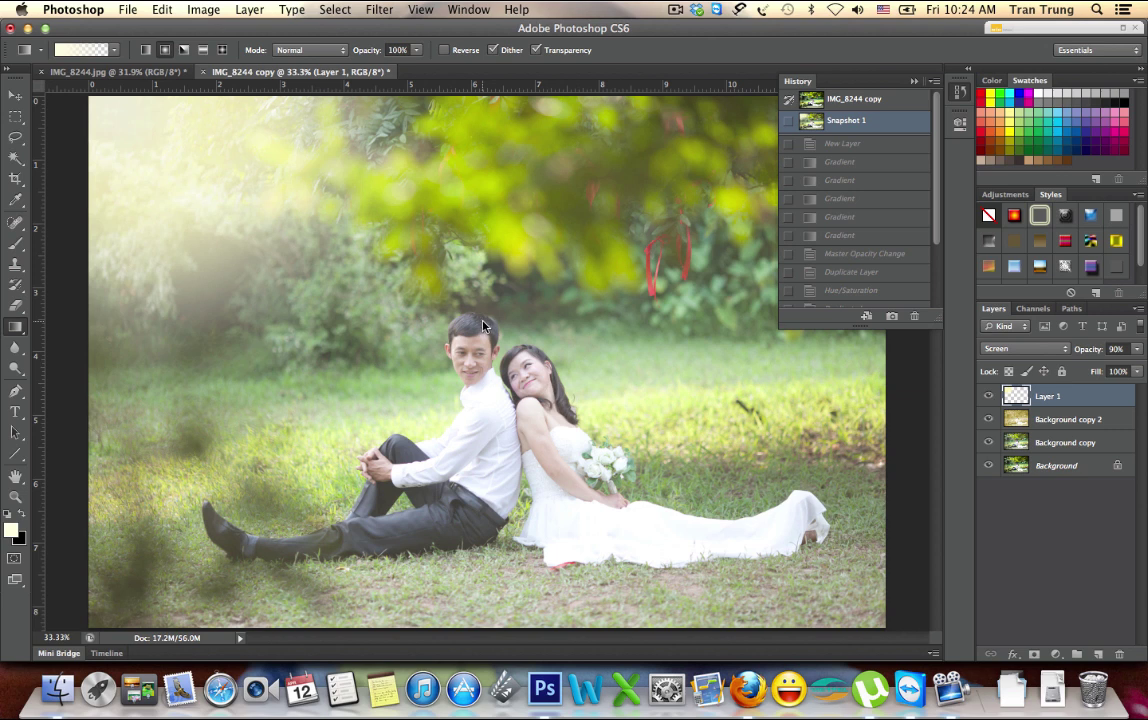
- Zoom in on the groom's face to inspect the detail
scroll(481, 325, "down", 2)
scroll(484, 332, "up", 3)
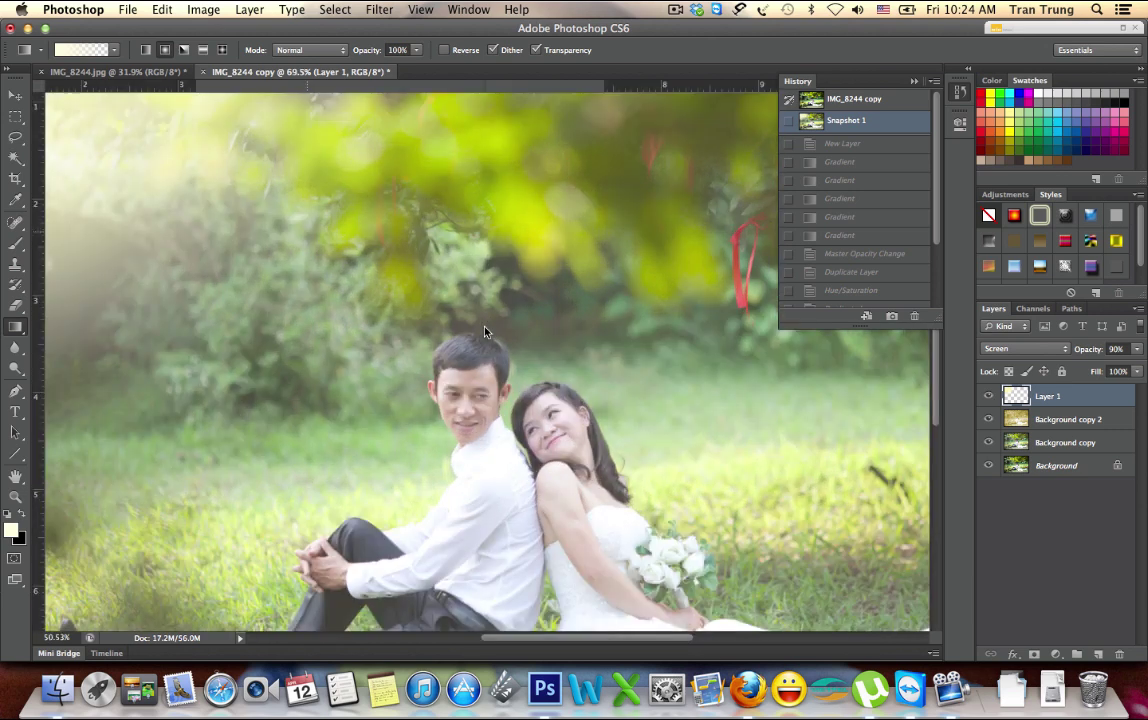
scroll(484, 332, "up", 3)
scroll(484, 332, "up", 1)
scroll(484, 332, "up", 1)
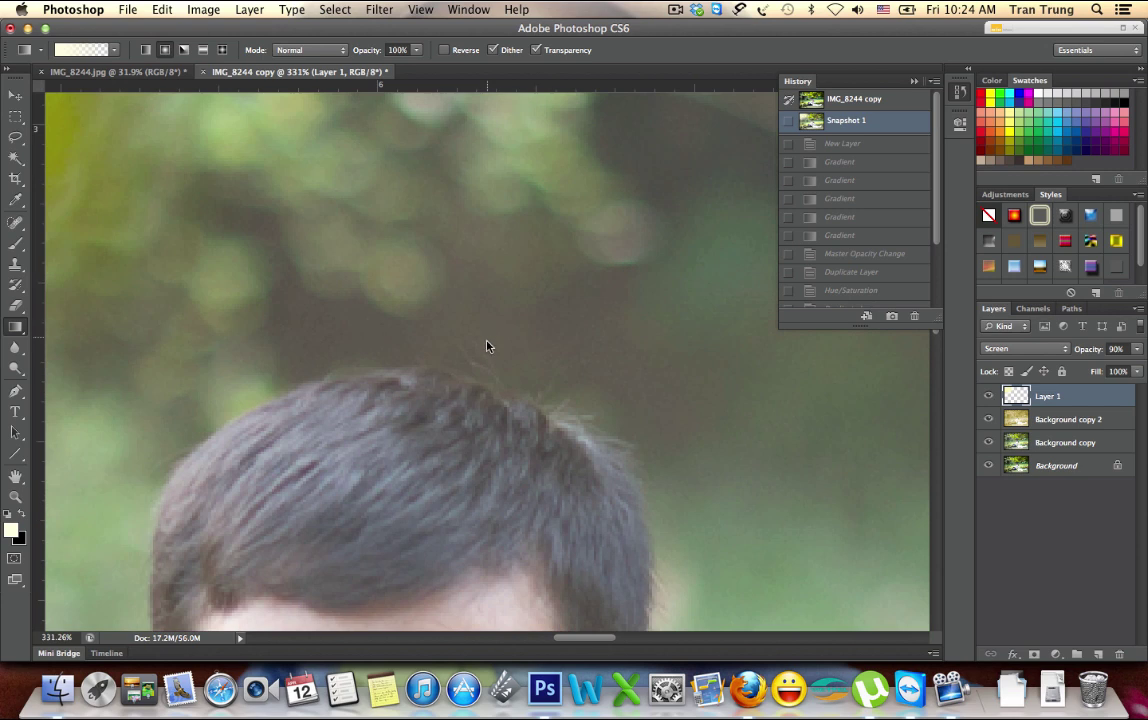
scroll(486, 345, "down", 2)
scroll(486, 350, "down", 5)
scroll(487, 355, "down", 3)
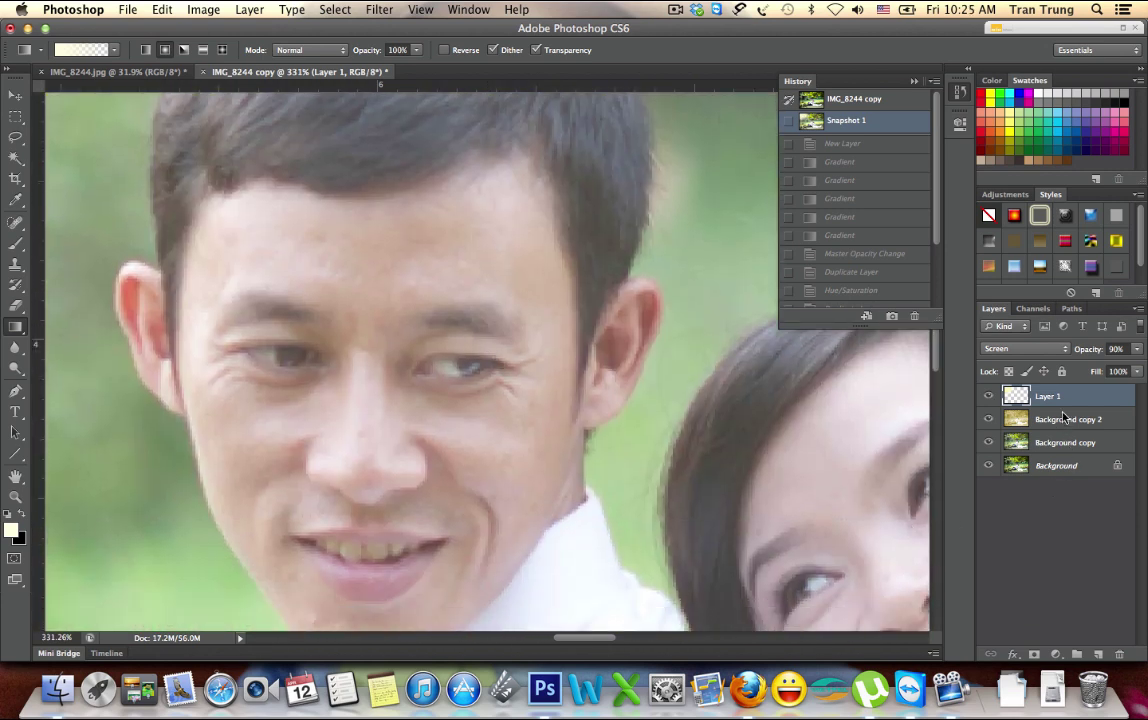
- Select all four layers and convert them into one smart object
left_click(1070, 469, "shift")
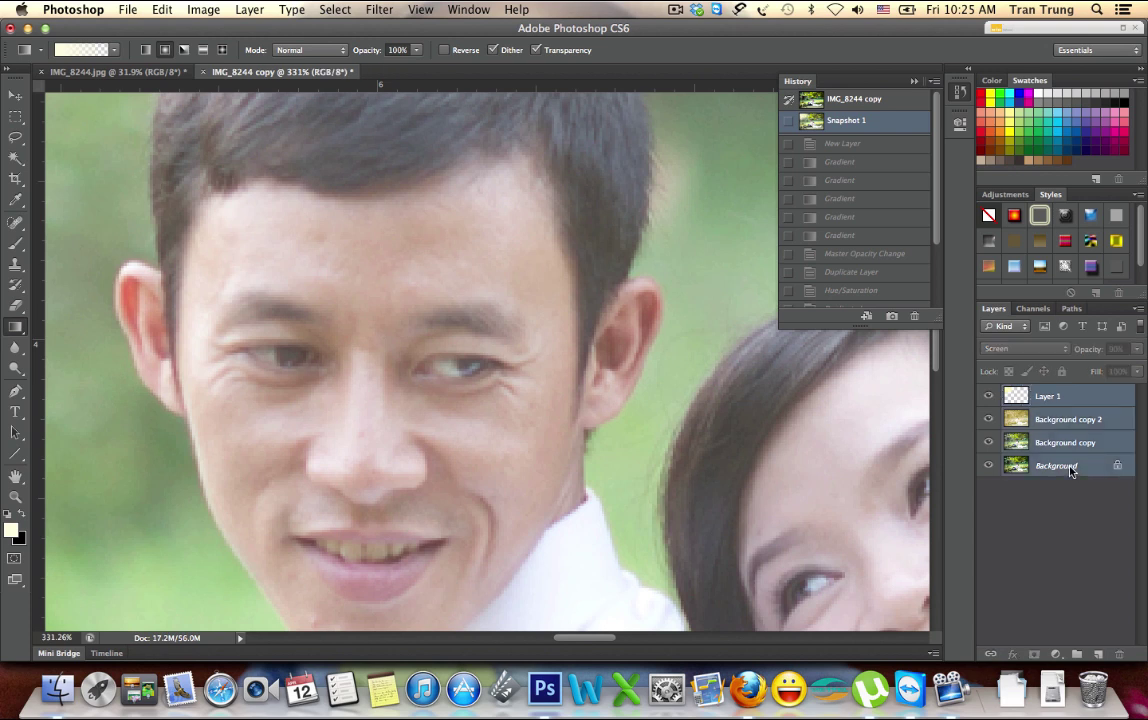
right_click(1070, 469)
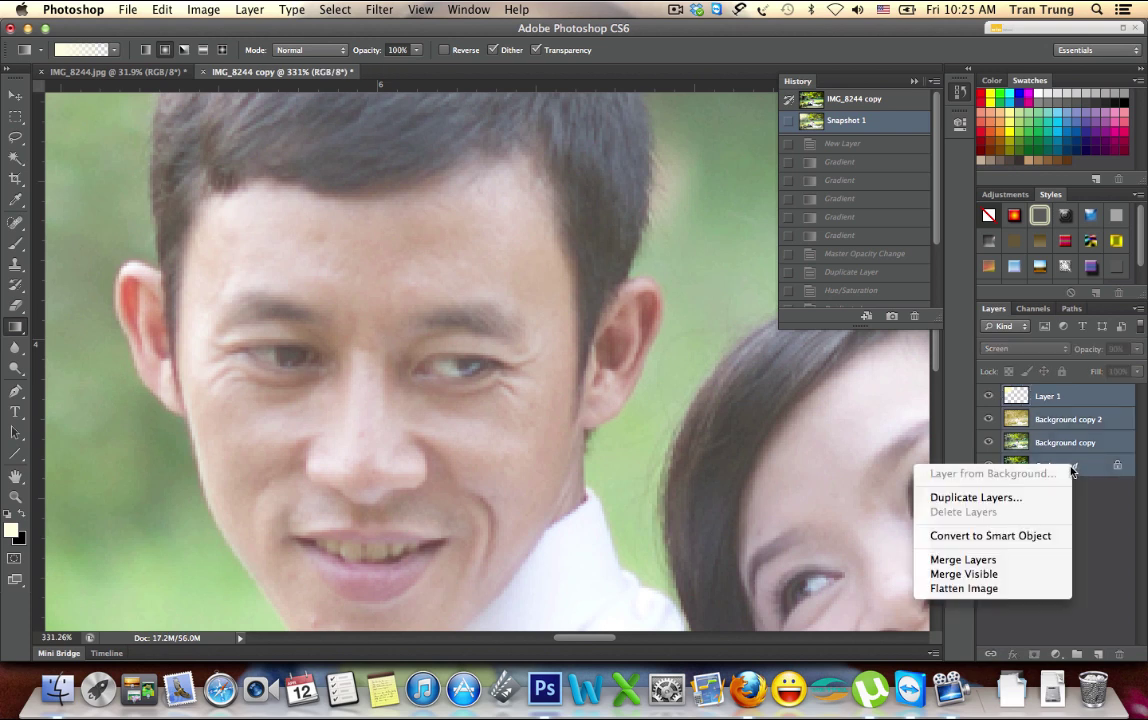
left_click(1008, 540)
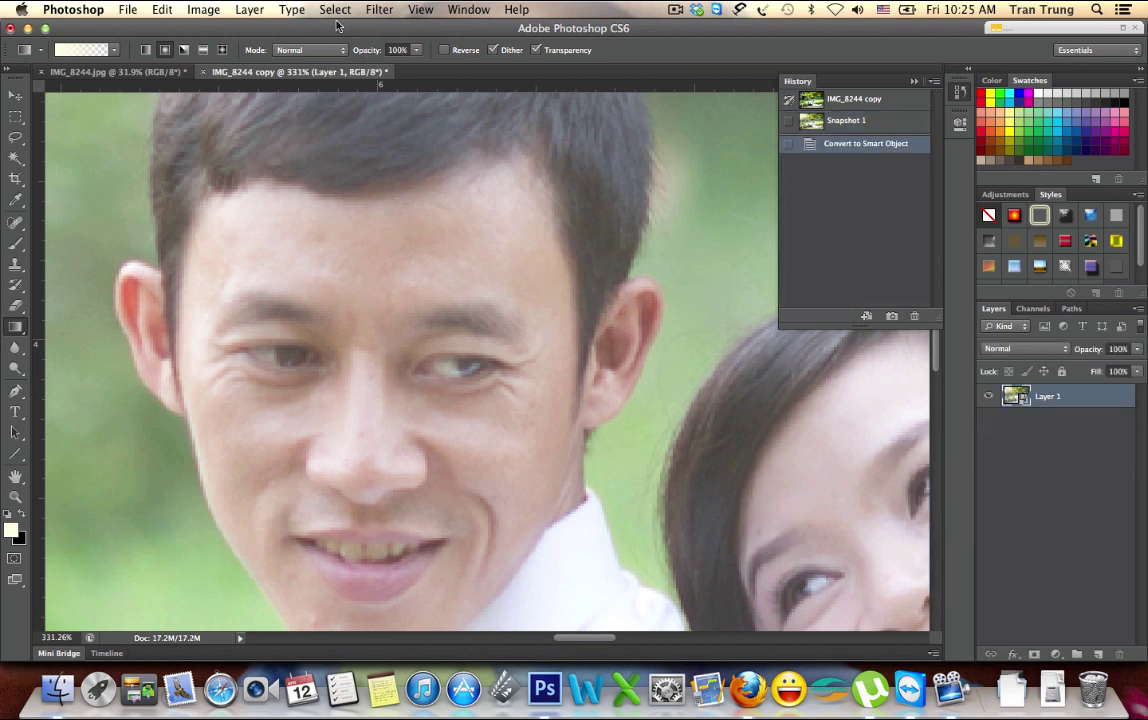
left_click(379, 10)
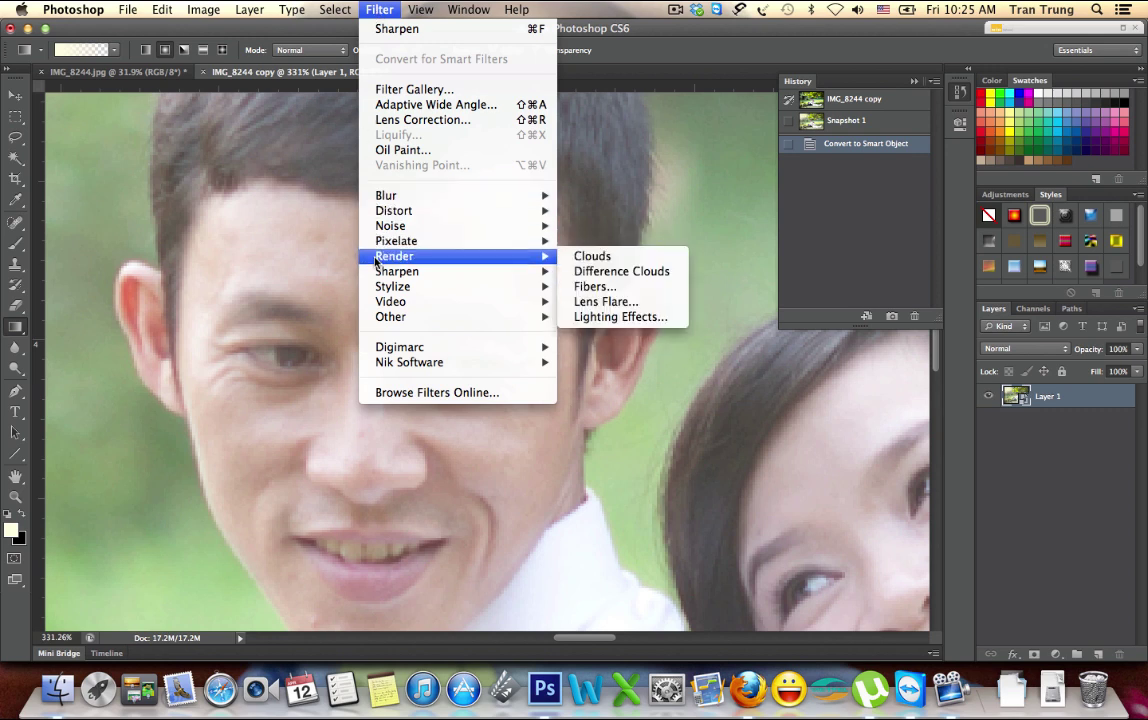
mouse_move(397, 271)
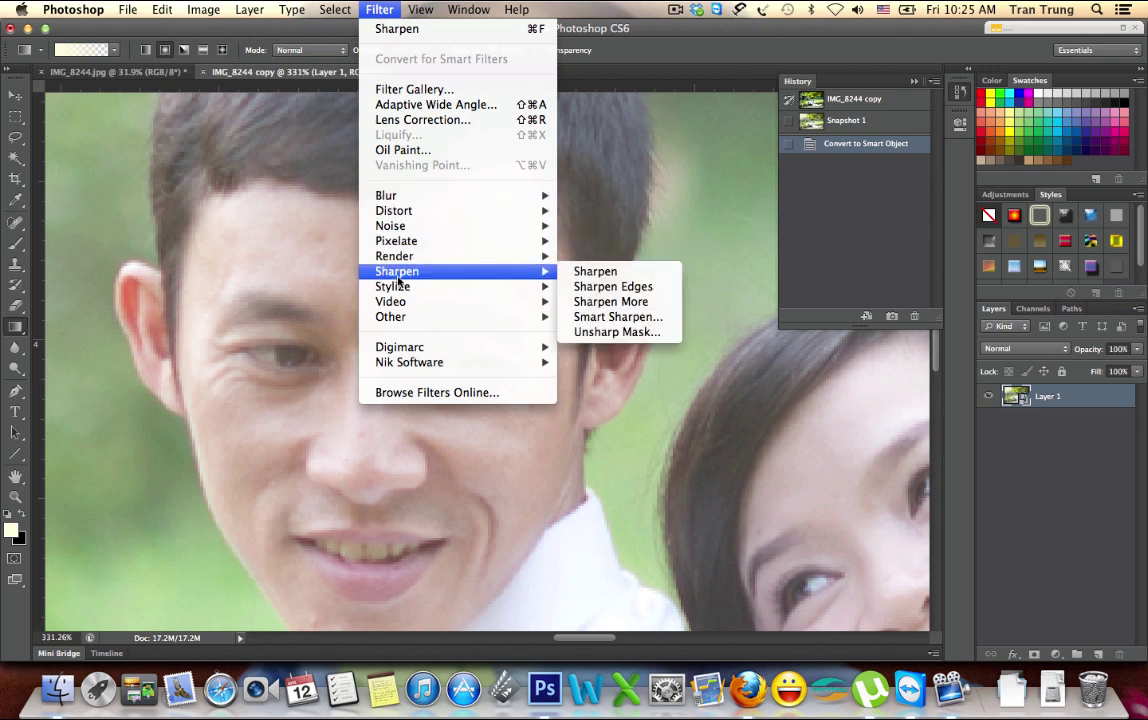
- Apply the Sharpen filter to the smart object, toggling it off and on to compare
left_click(595, 271)
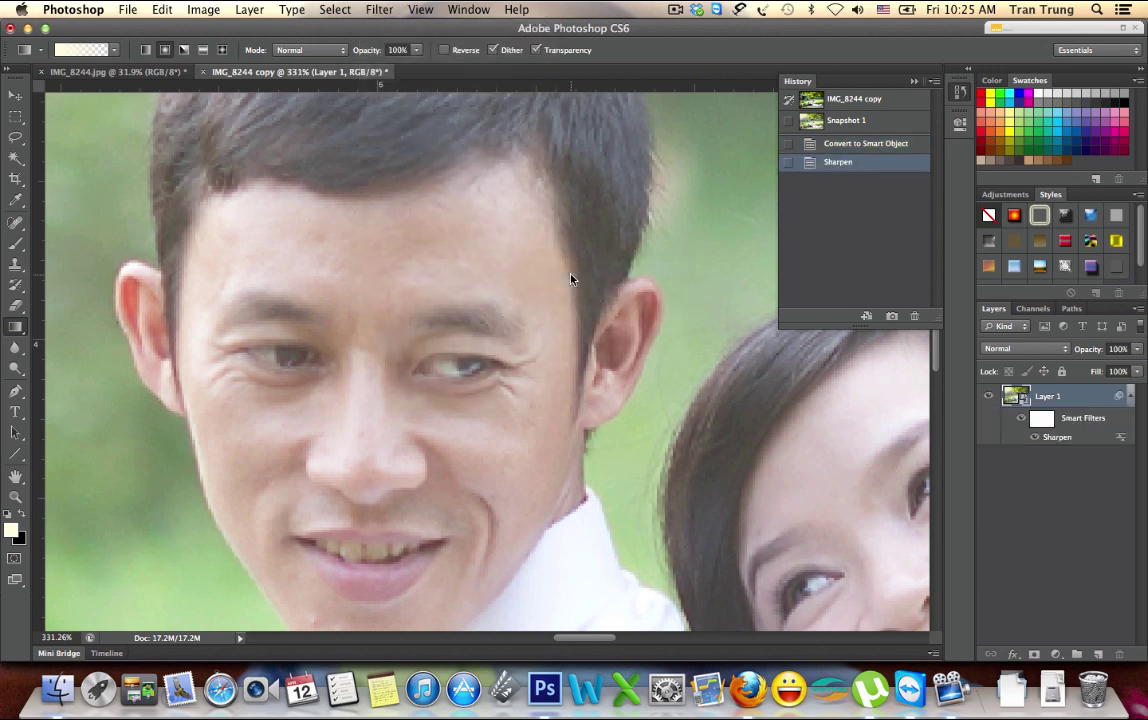
left_click(1022, 420)
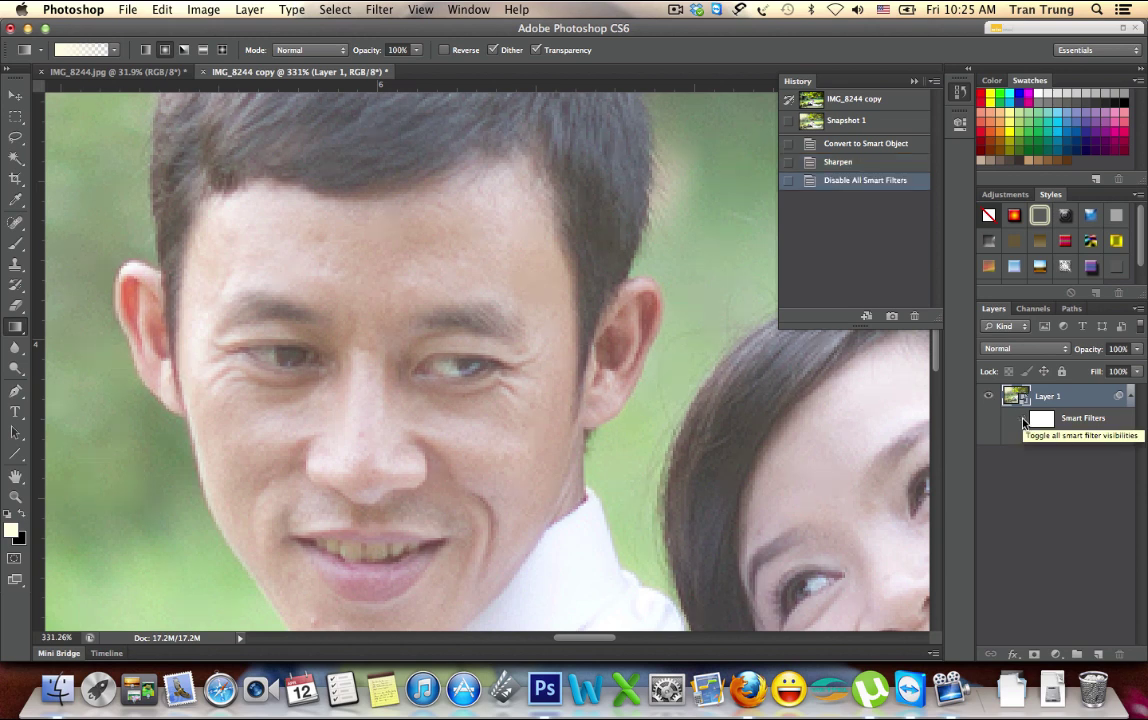
left_click(1022, 420)
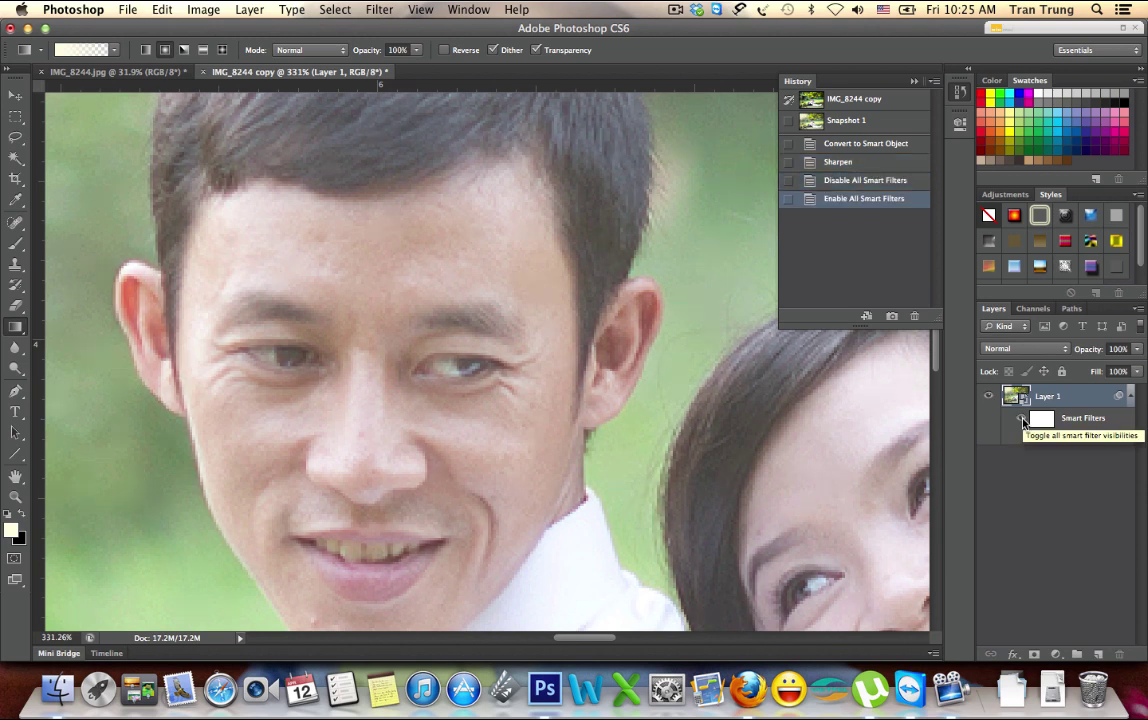
- Zoom out to view the whole photo
scroll(618, 376, "up", 2)
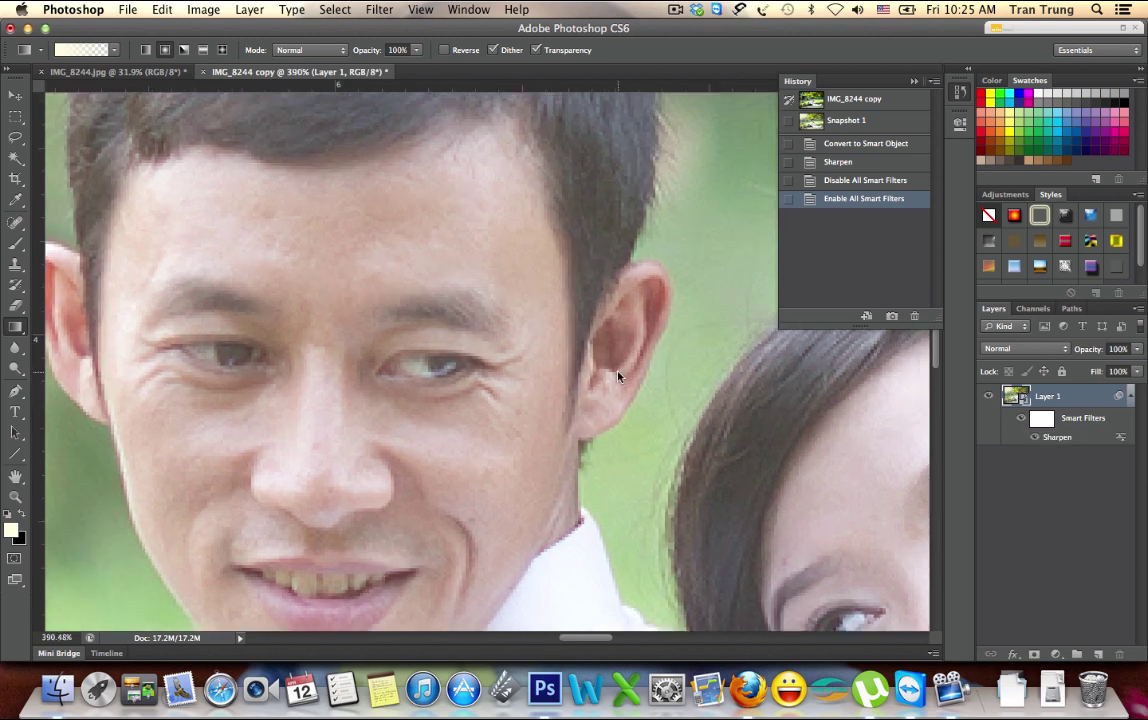
scroll(618, 376, "down", 10)
scroll(618, 378, "down", 3)
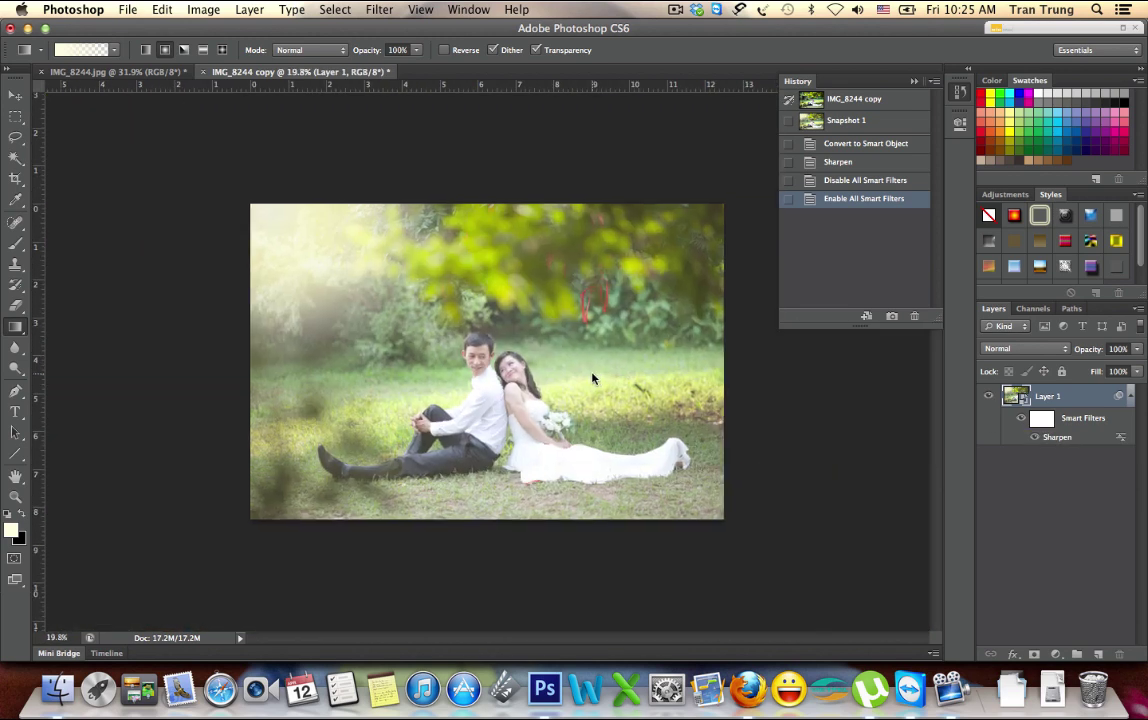
scroll(592, 378, "up", 1)
scroll(592, 378, "up", 1)
scroll(592, 378, "up", 1)
scroll(592, 378, "up", 1)
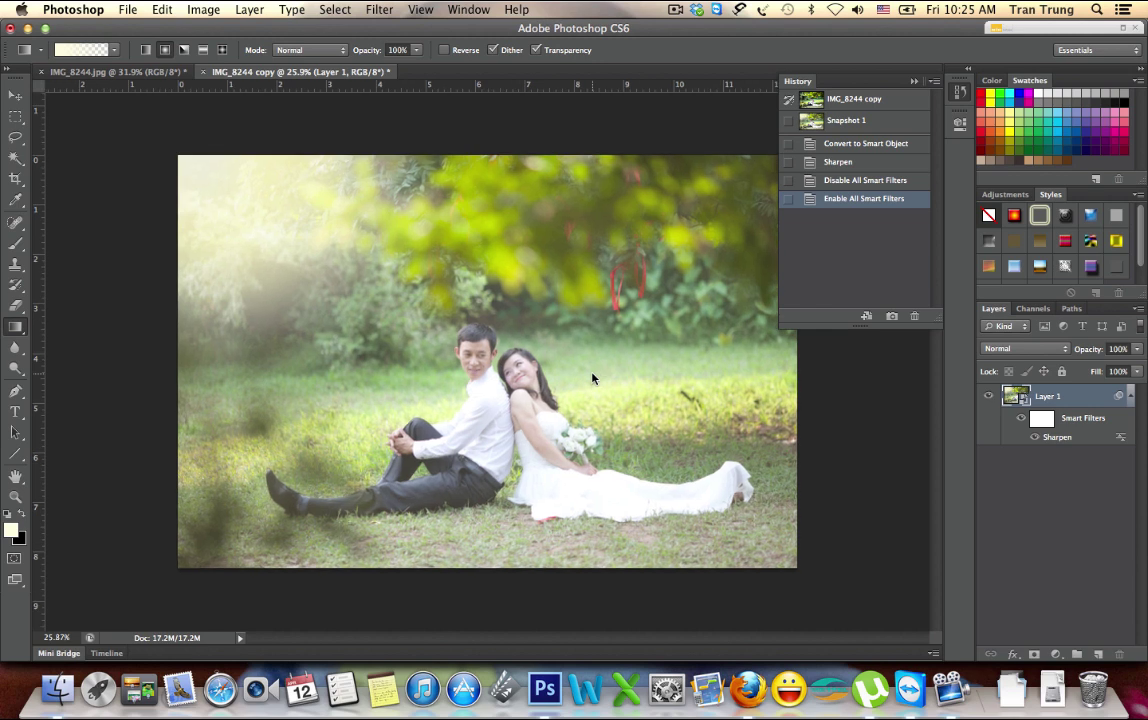
left_click(892, 316)
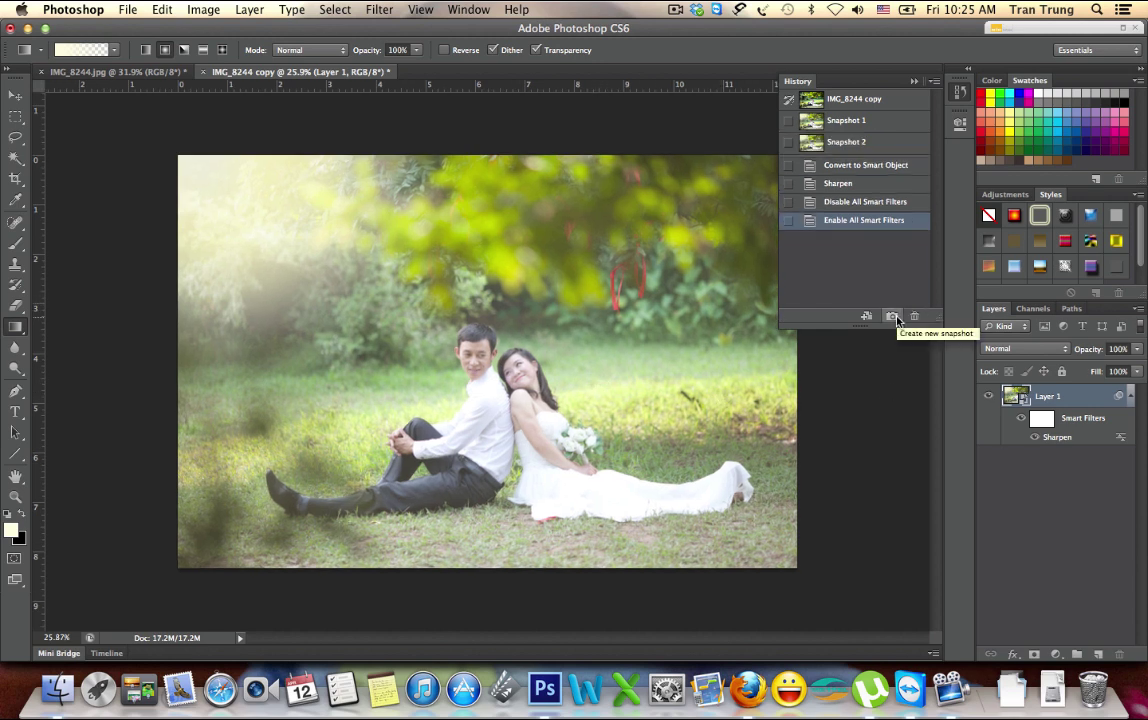
left_click(866, 142)
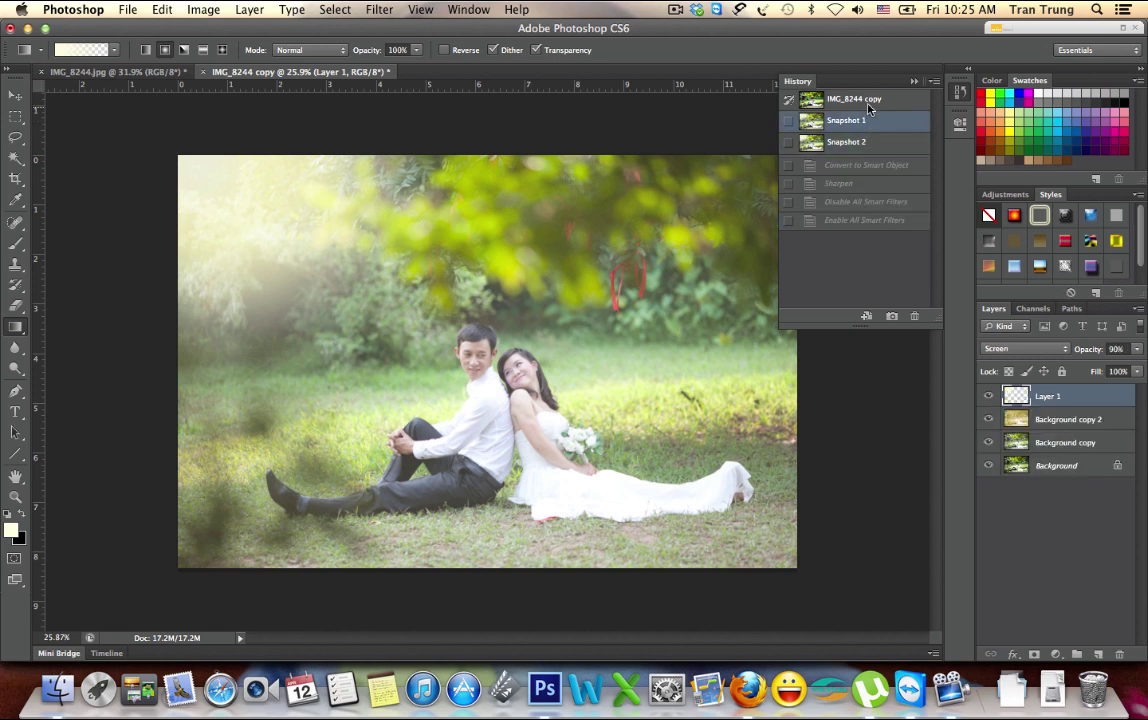
left_click(864, 101)
left_click(866, 142)
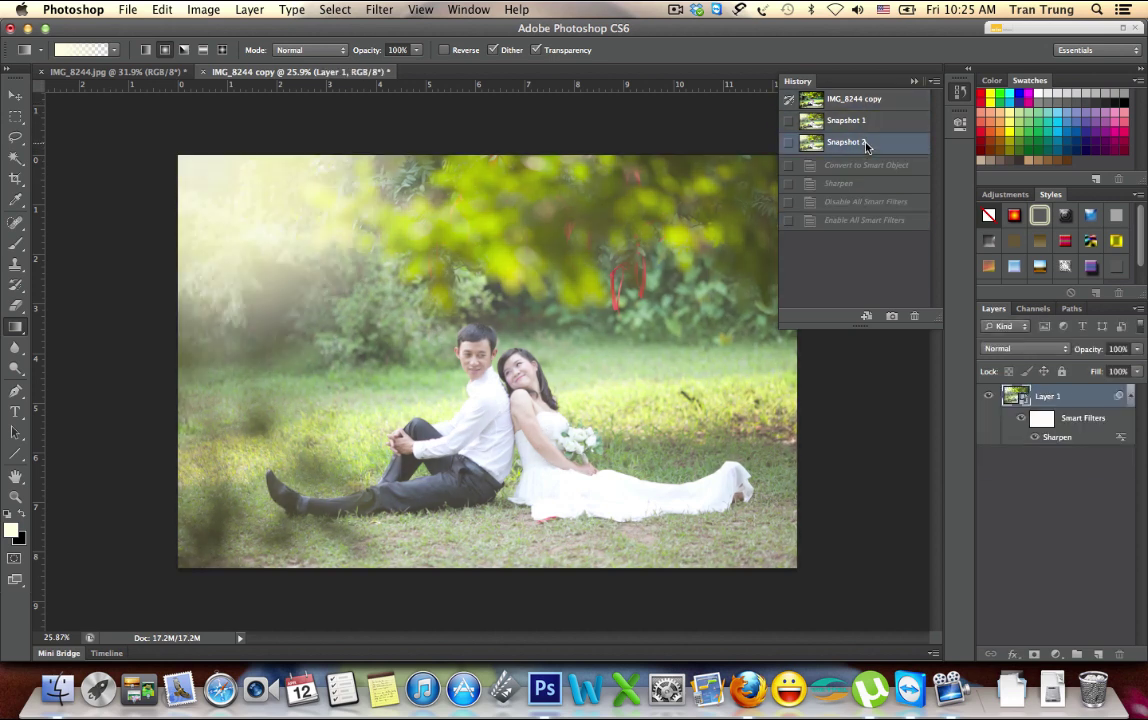
left_click(866, 99)
left_click(858, 142)
- Add a Vibrance adjustment layer with Vibrance +21 and Saturation +8
left_click(1056, 655)
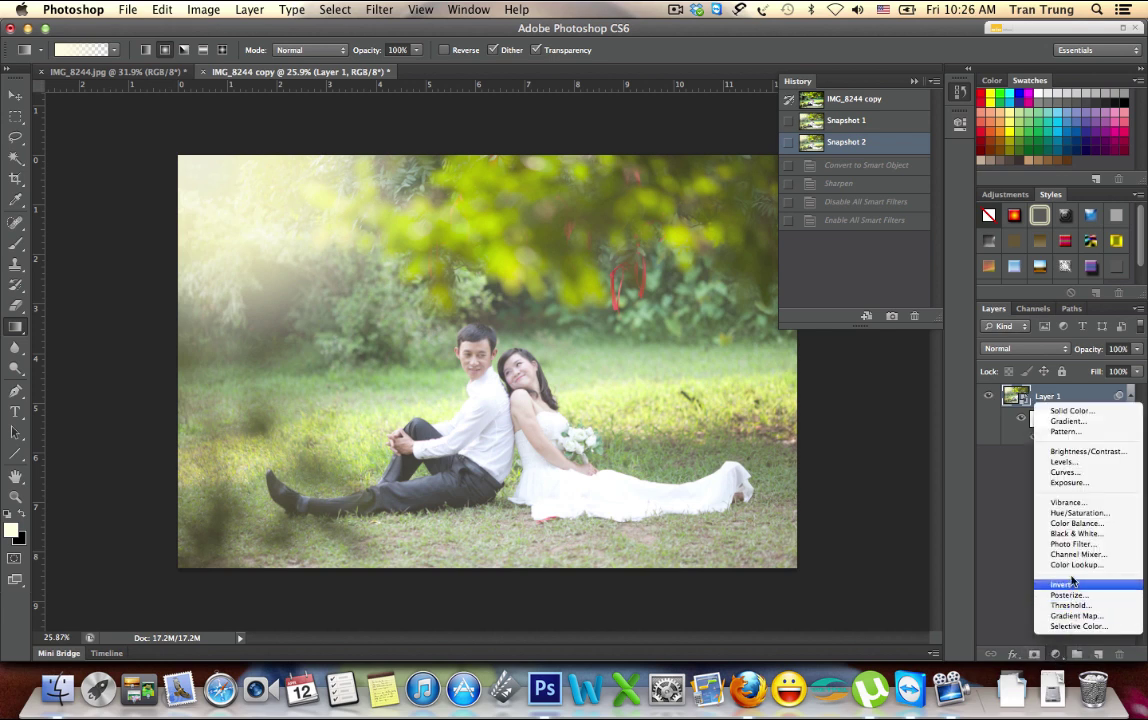
left_click(1072, 503)
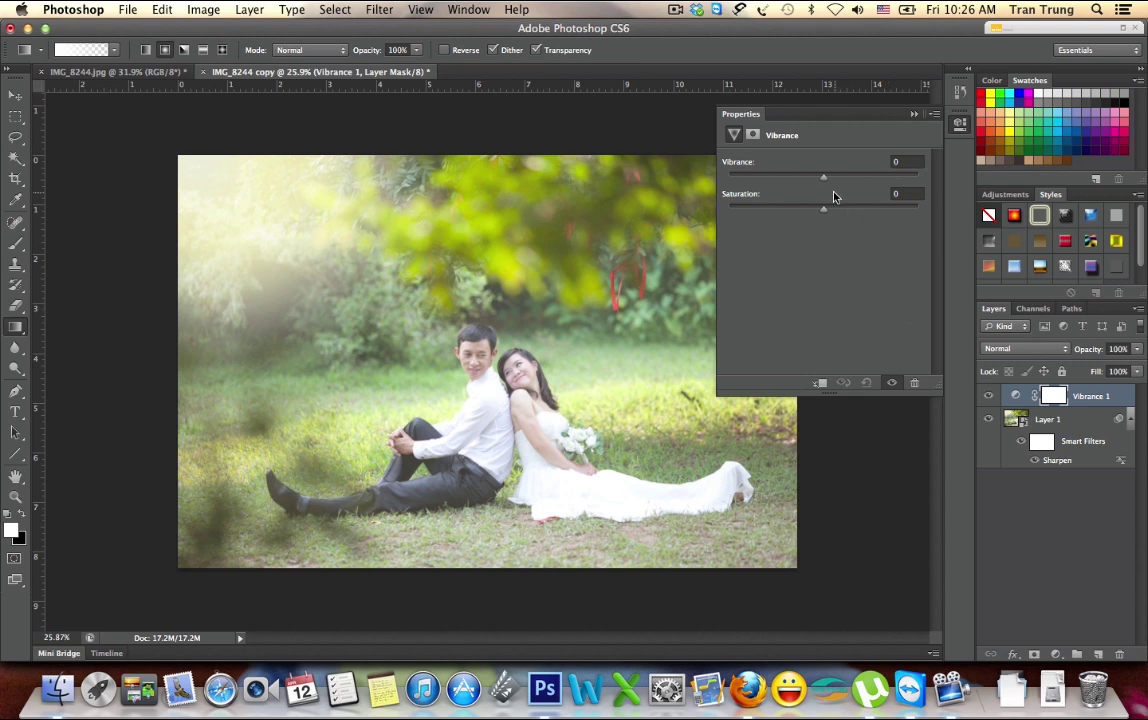
left_click_drag(825, 181, 843, 182)
left_click_drag(826, 215, 851, 215)
left_click_drag(849, 215, 839, 215)
left_click_drag(839, 215, 832, 215)
- Show the History panel and switch between the pre-vibrance Snapshot 2 and the vibrance-boosted Snapshot 3
left_click(460, 9)
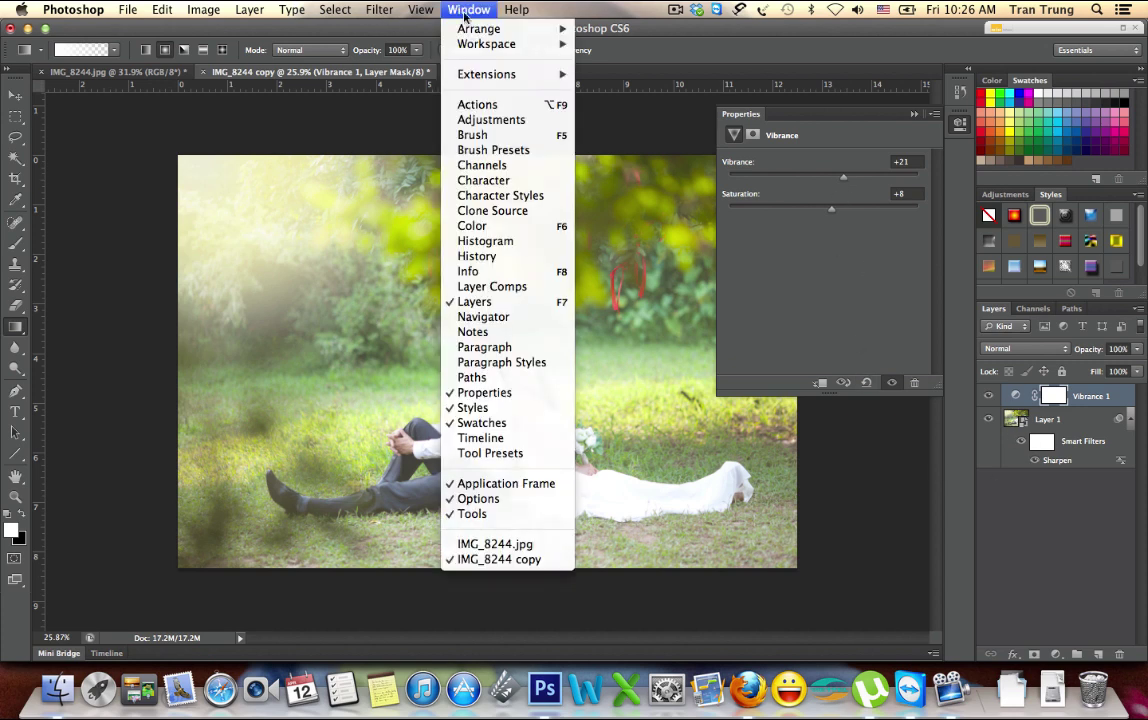
left_click(477, 256)
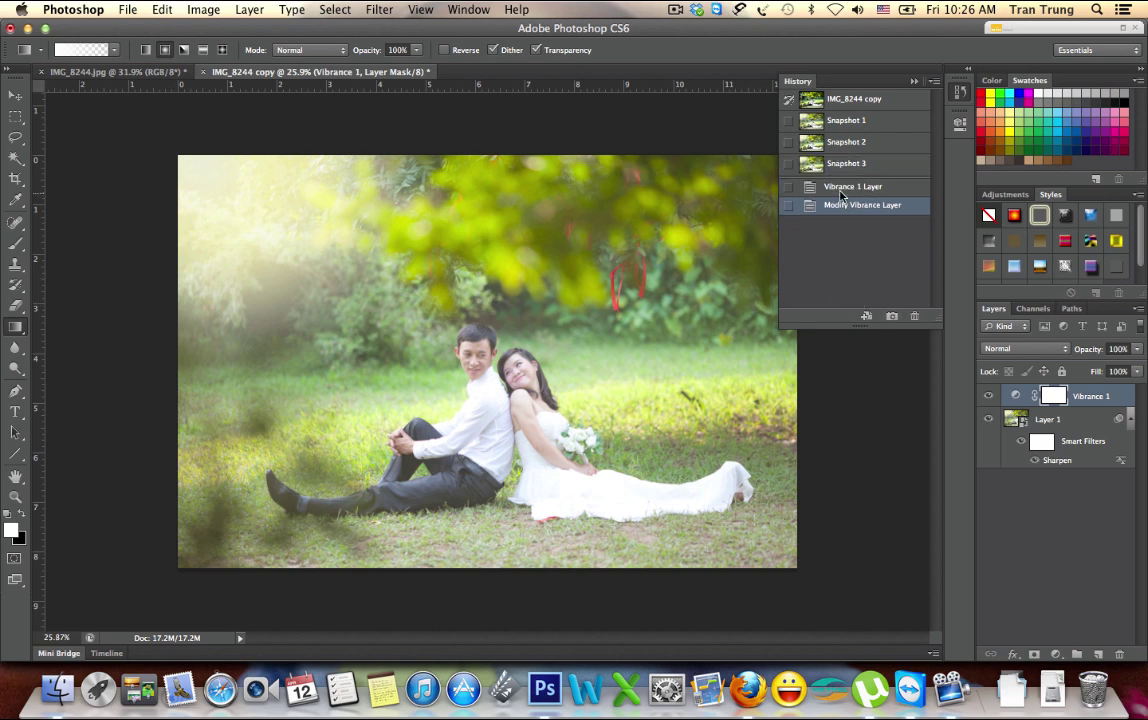
left_click(848, 143)
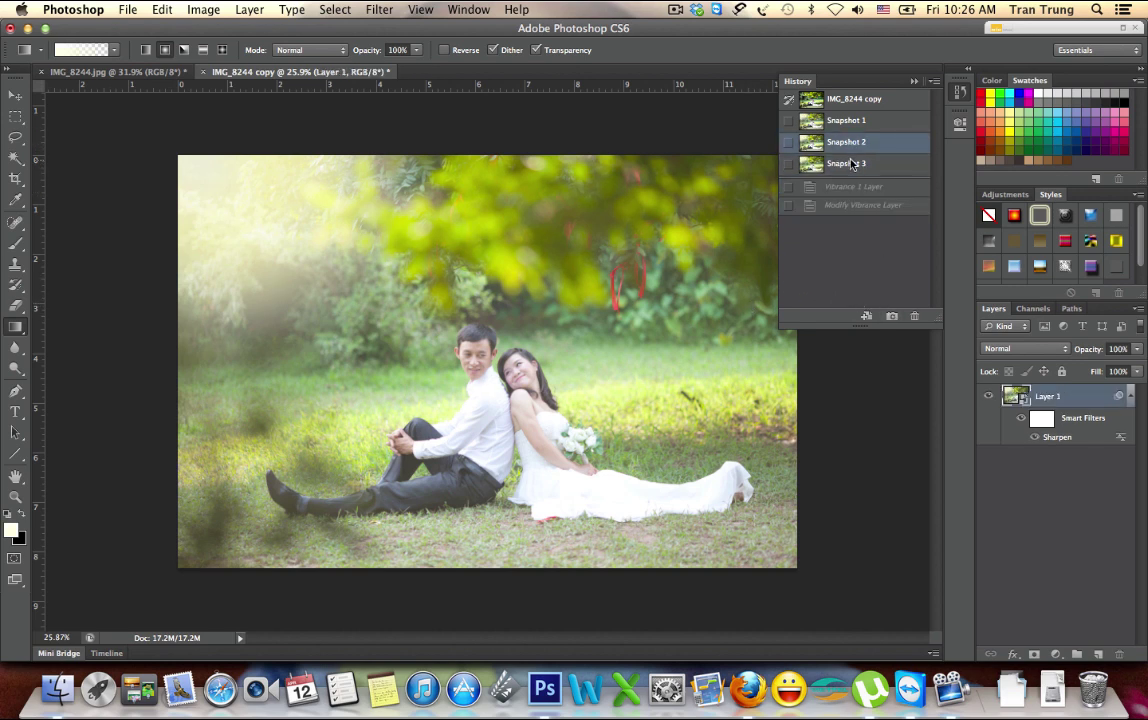
left_click(851, 163)
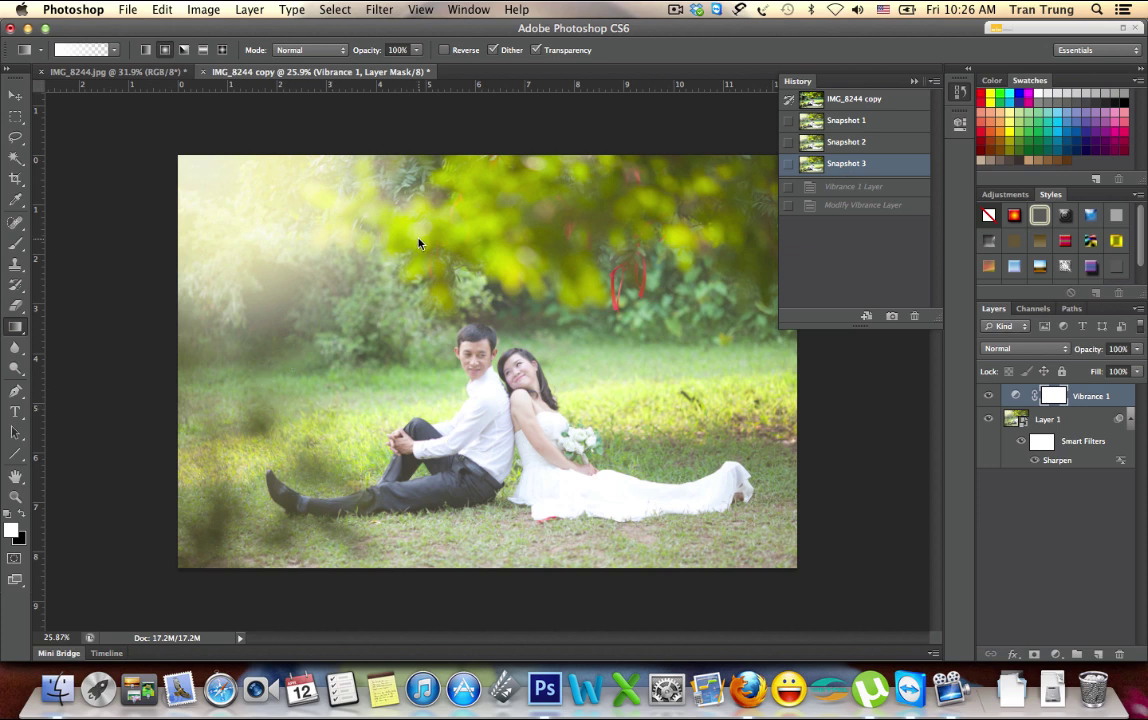
scroll(419, 243, "up", 5)
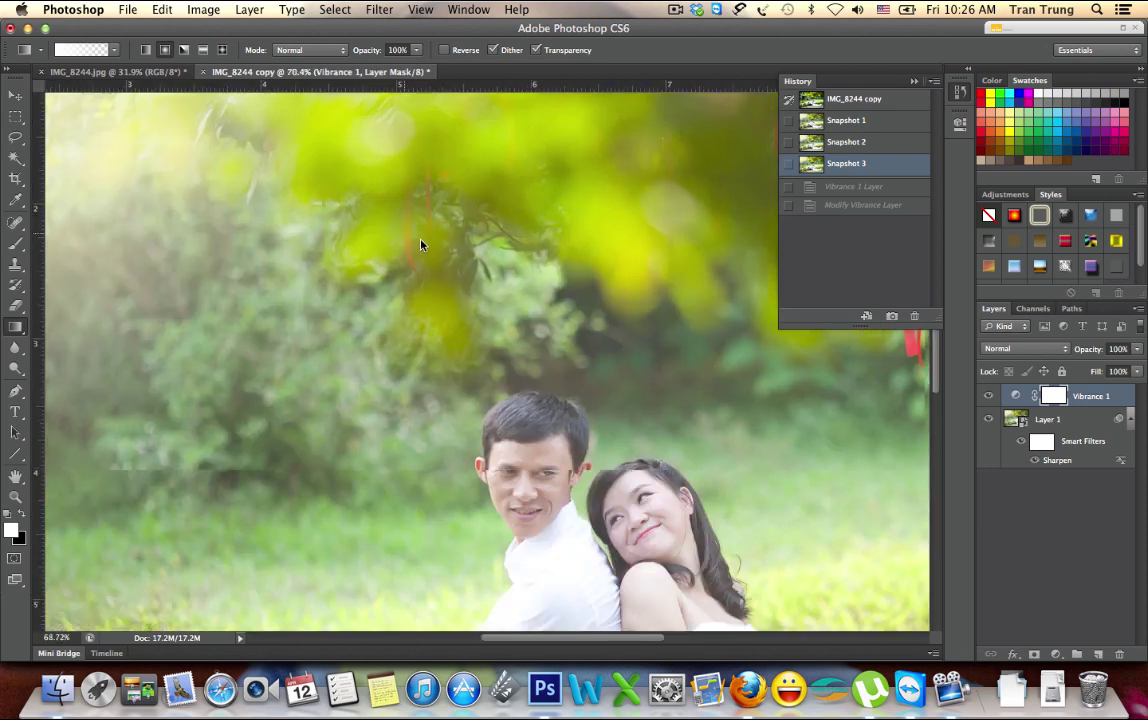
scroll(420, 244, "up", 1)
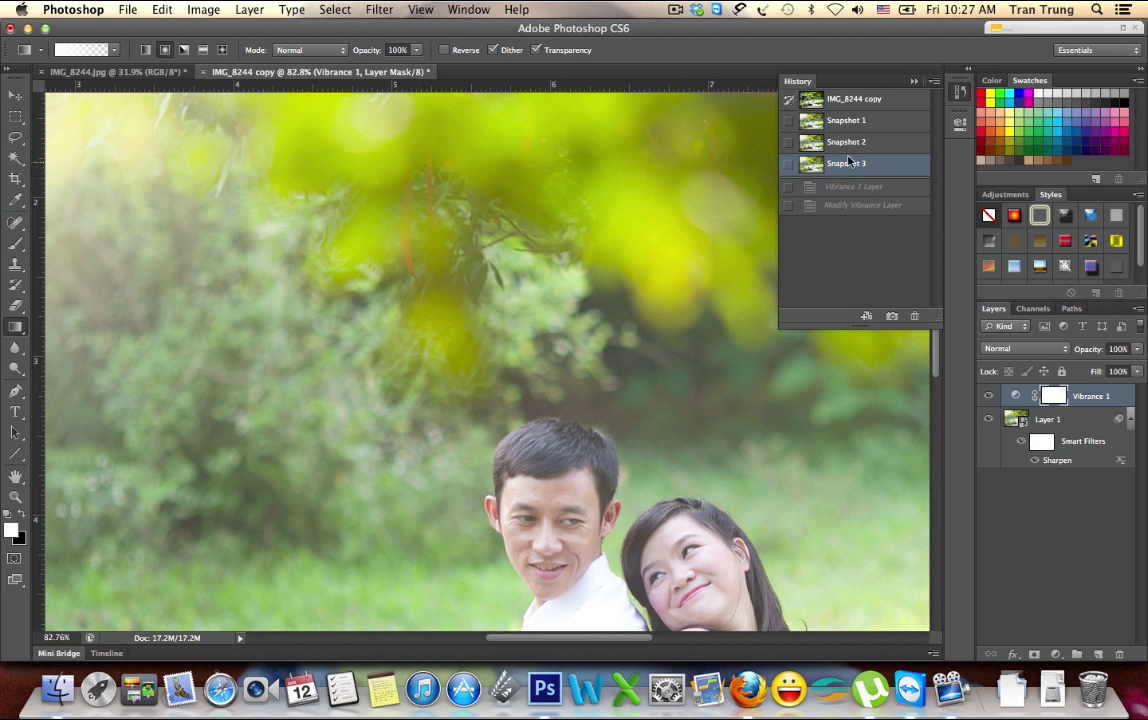
key("ctrl+alt+z")
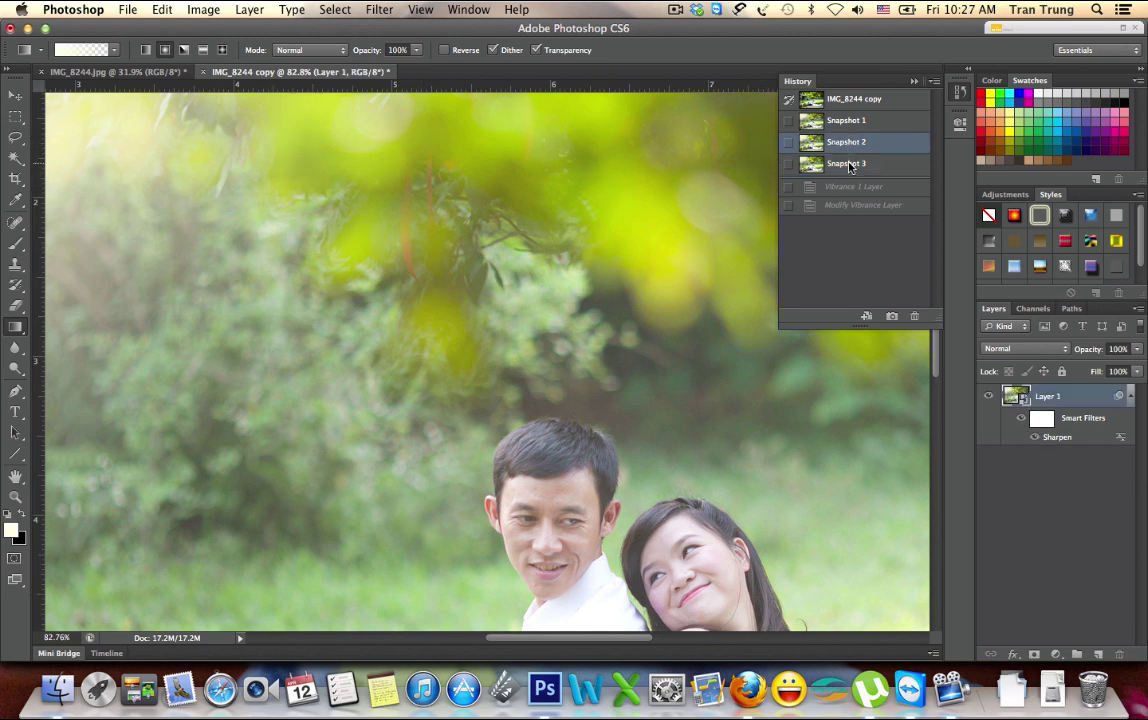
left_click(849, 164)
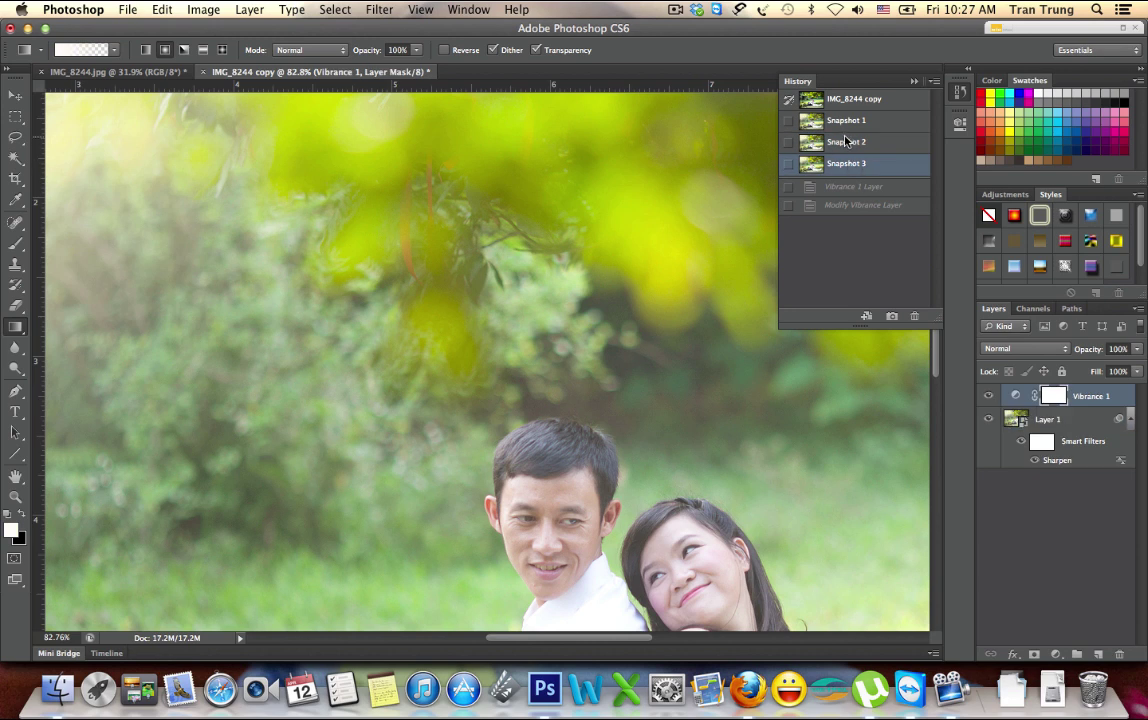
left_click(846, 141)
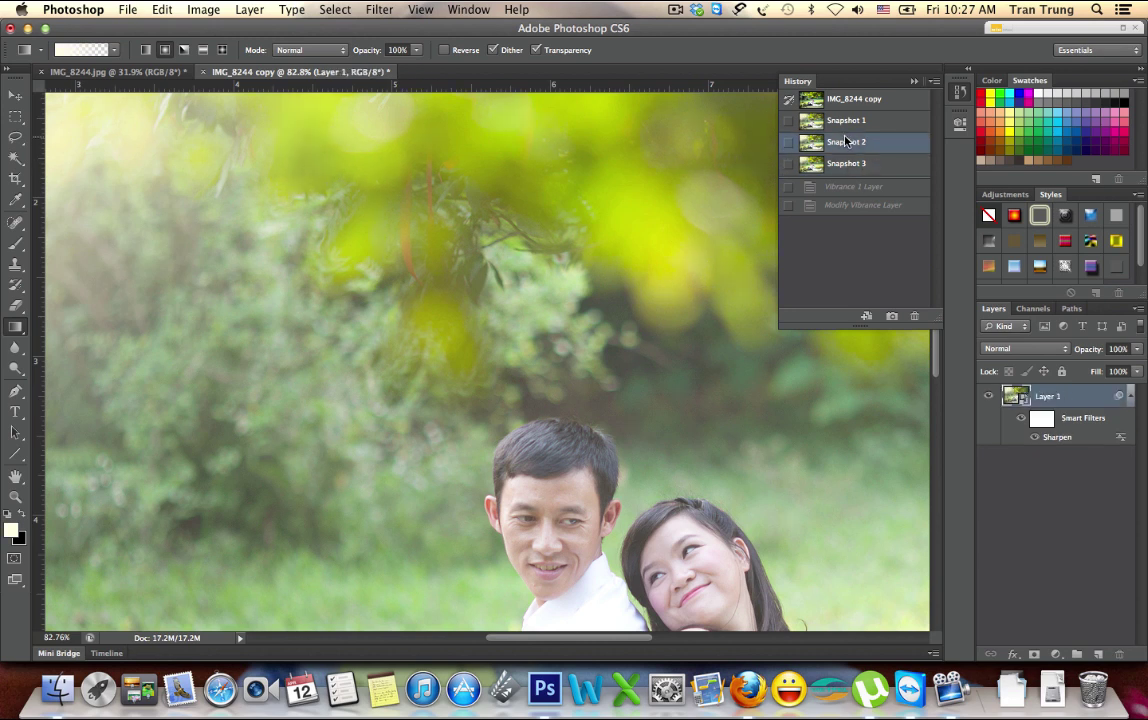
left_click(851, 165)
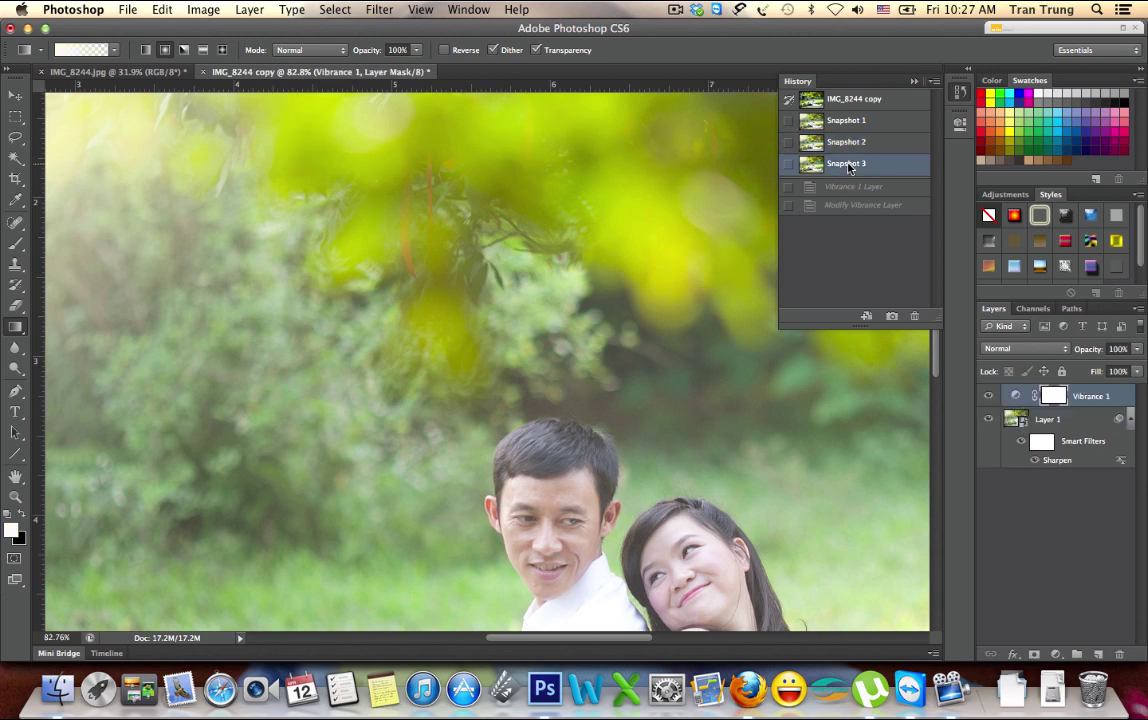
- Compare the original IMG_8244 copy photo with Snapshot 3, ending on the finished Snapshot 3
left_click(853, 102)
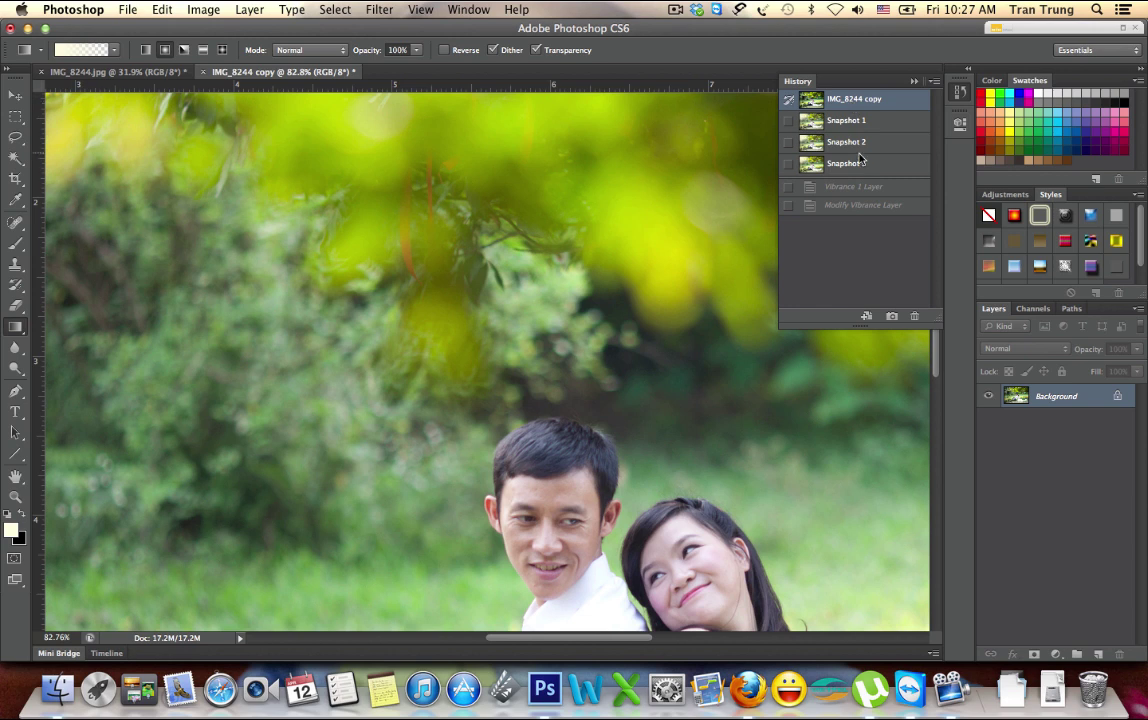
left_click(857, 167)
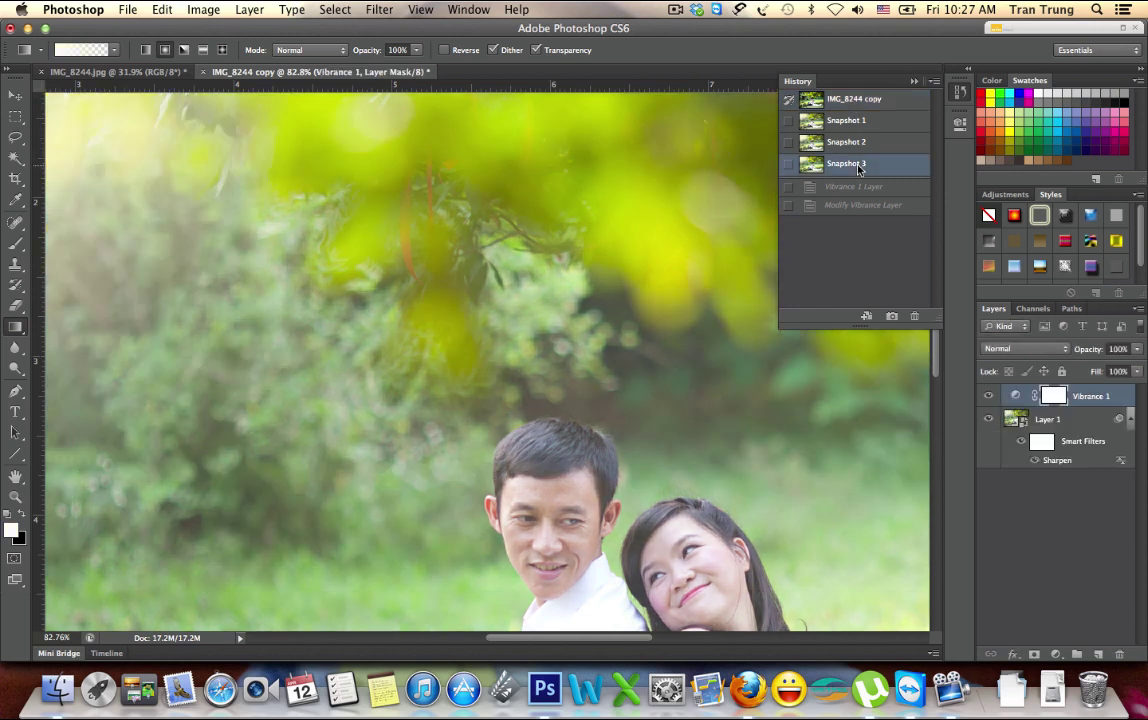
scroll(561, 307, "up", 2)
scroll(561, 307, "down", 4)
scroll(561, 307, "down", 3)
scroll(530, 319, "up", 2)
scroll(530, 319, "up", 1)
scroll(530, 319, "up", 2)
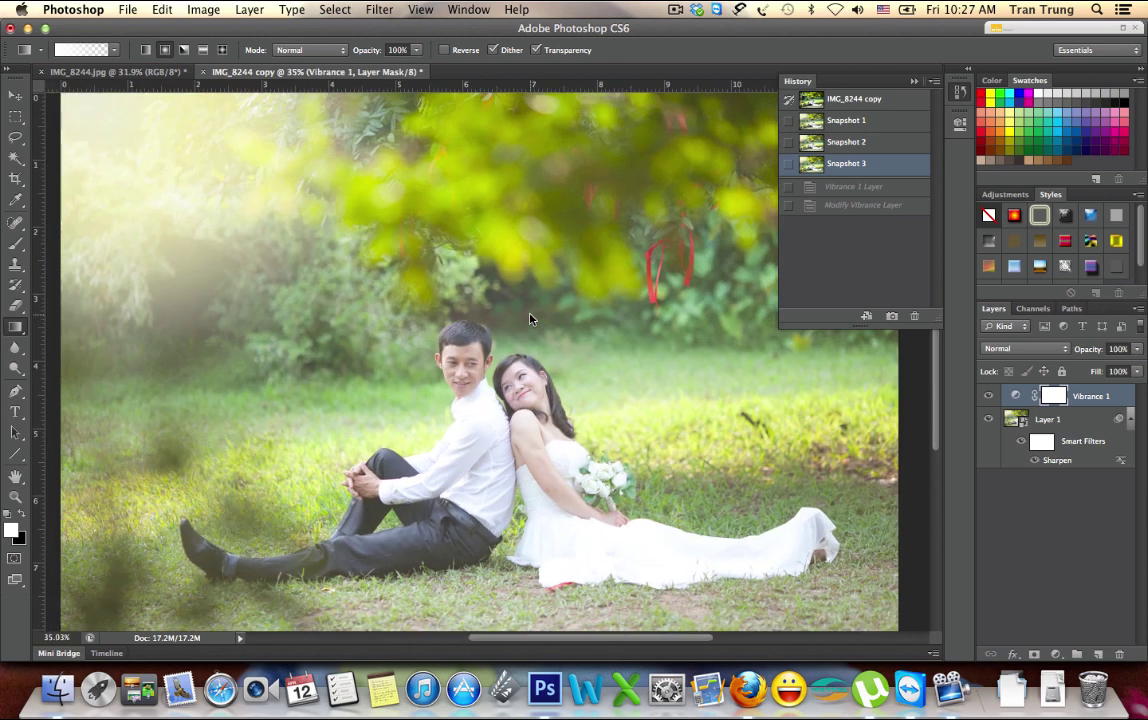
left_click(850, 99)
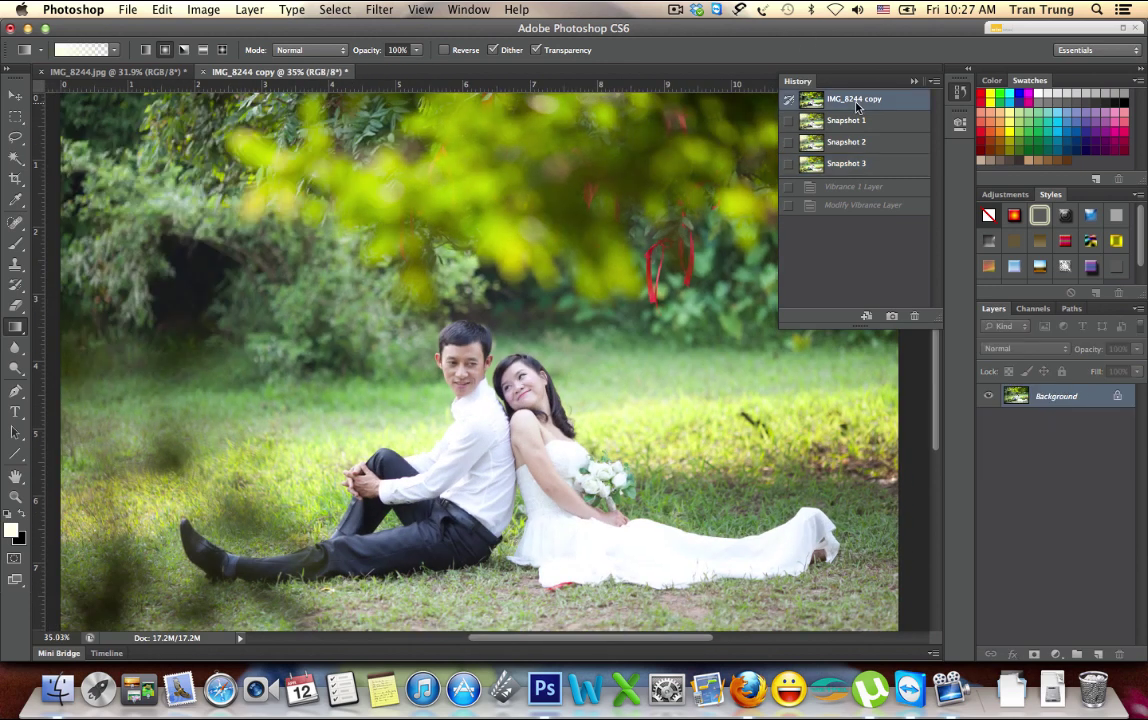
left_click(849, 163)
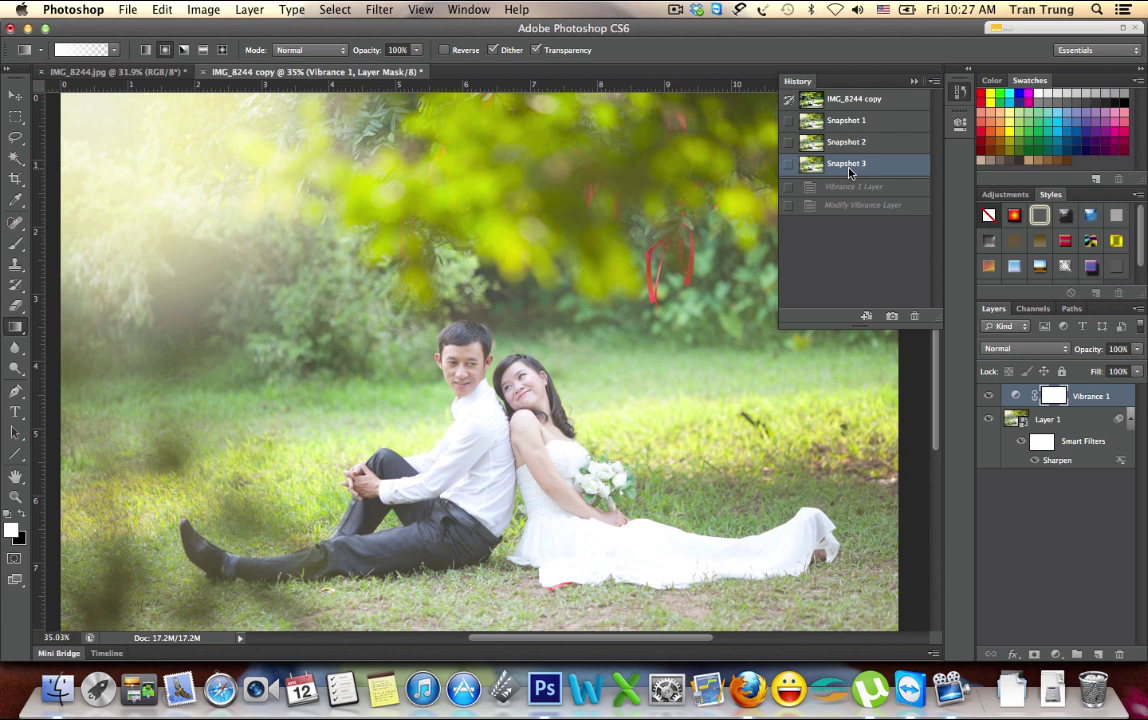
left_click(847, 99)
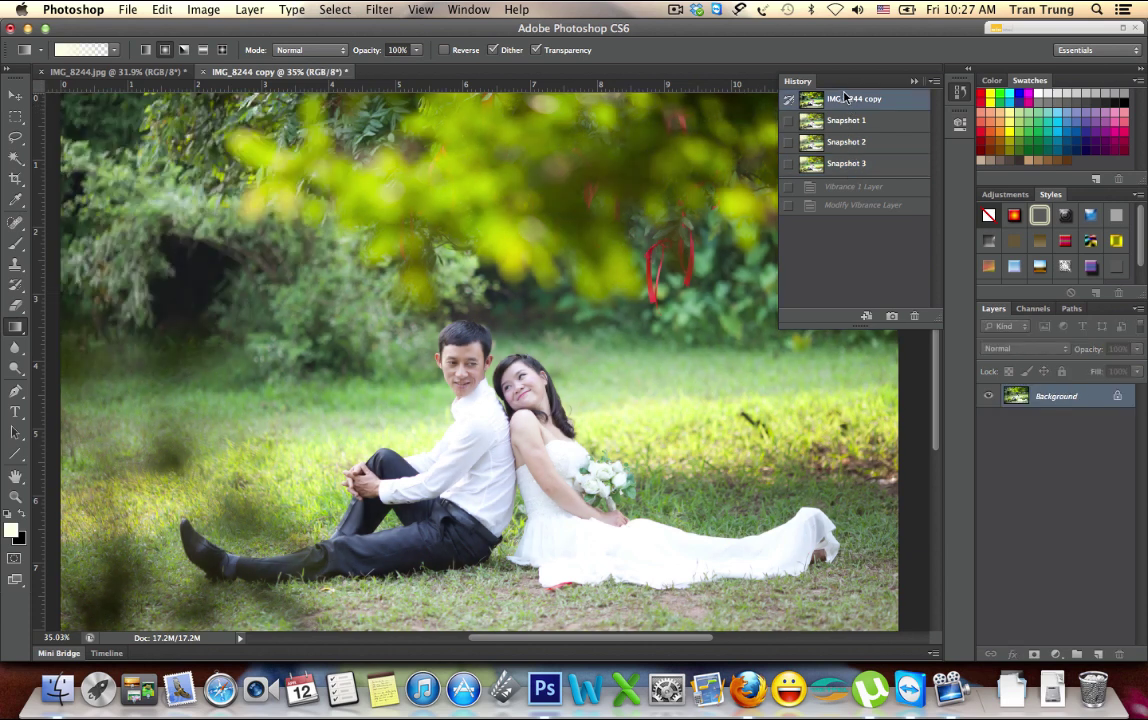
left_click(850, 165)
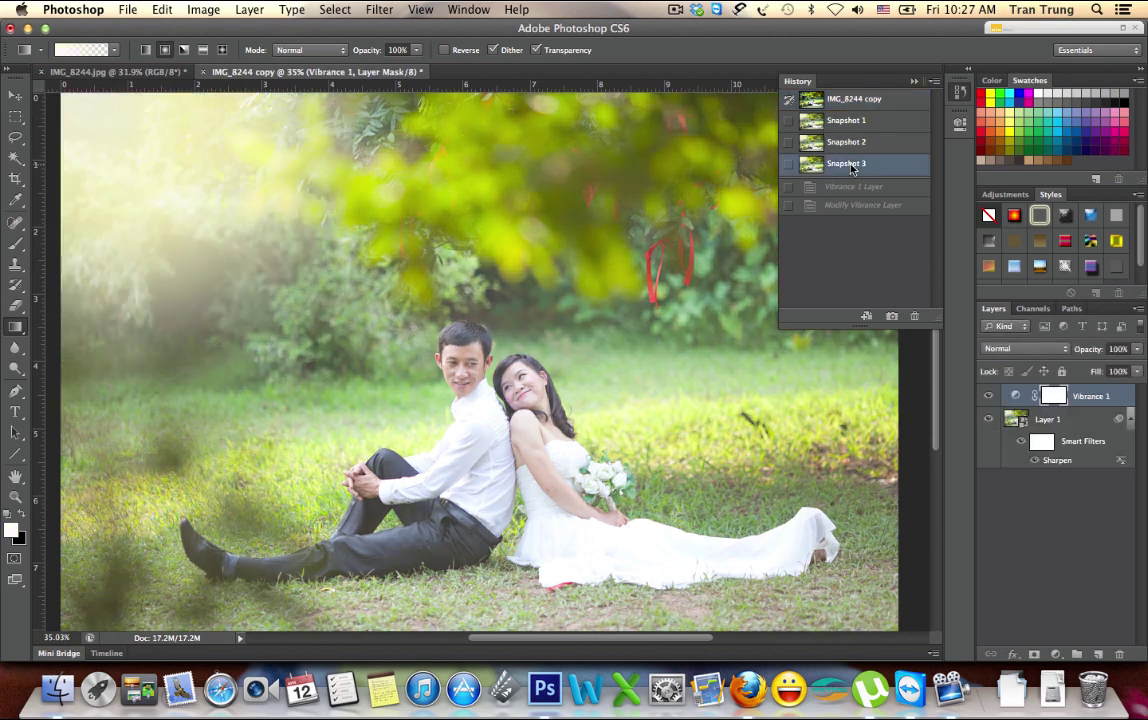